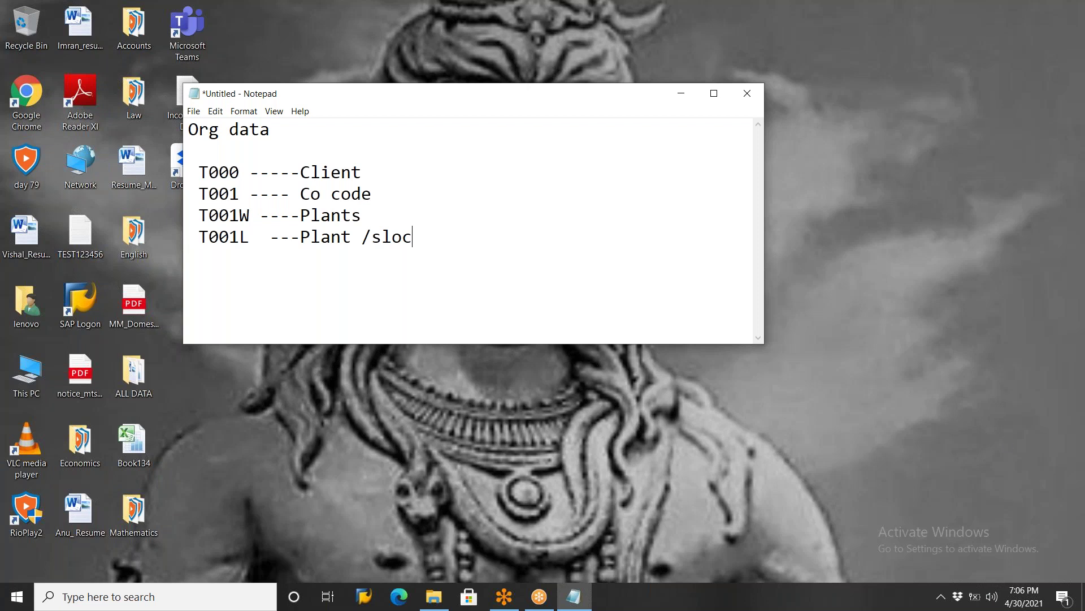
Add the line 'T024E ---Purchase org' to the Notepad org table list
key(BackSpace)
text(T024E  ---Purchaae)
key(BackSpace)
Add 'T024 --- Purchase groups', then 'SE16' after two blank lines
key(BackSpace)
key(BackSpace)
key(BackSpace)
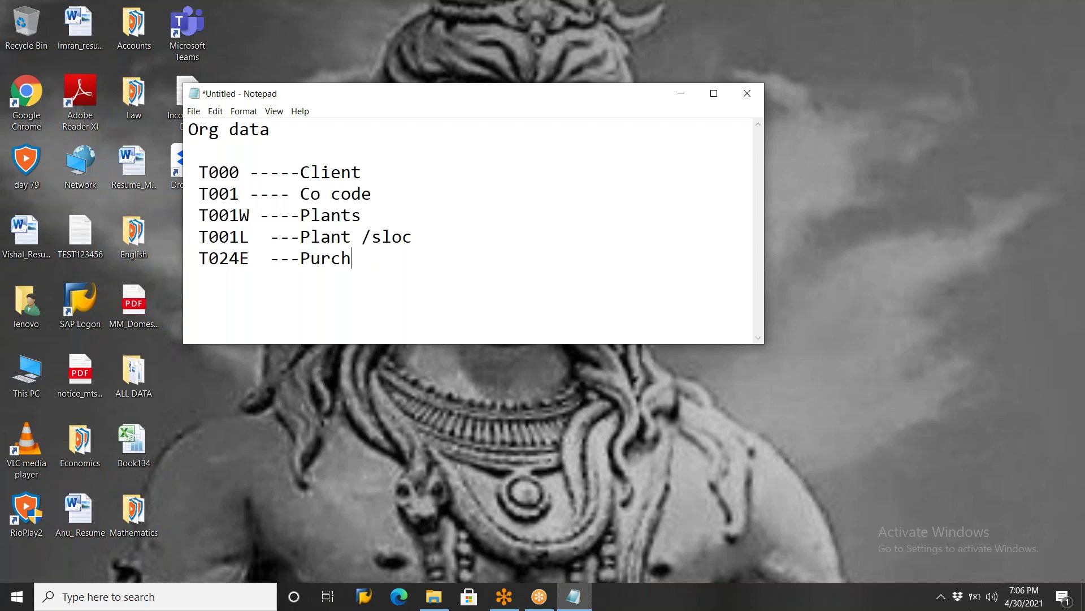
text(ase org)
key(Return)
key(BackSpace)
text(T02)
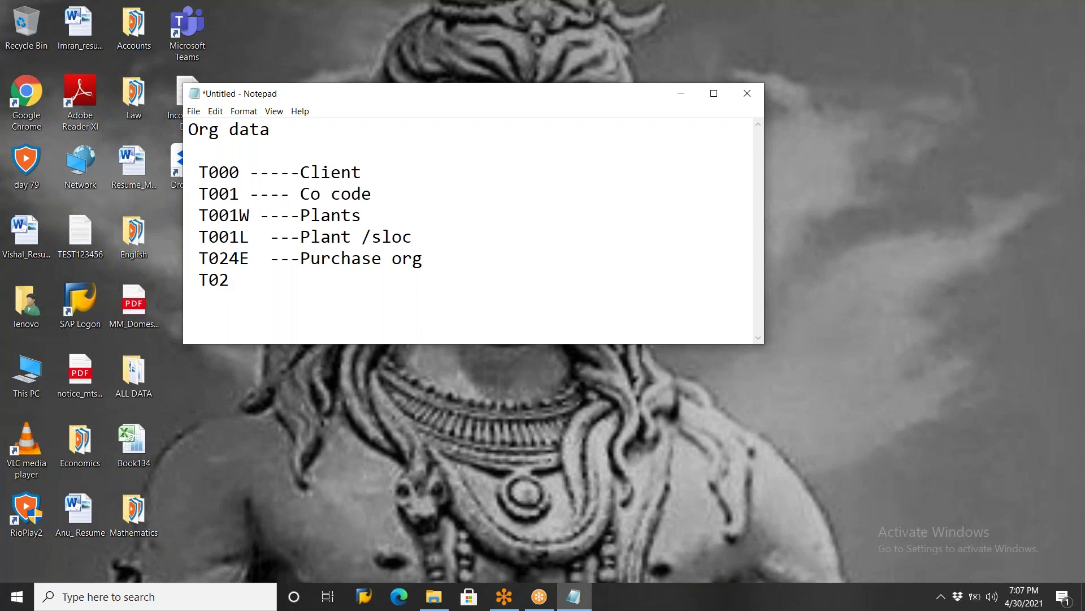
text(4  --- Purchase groy)
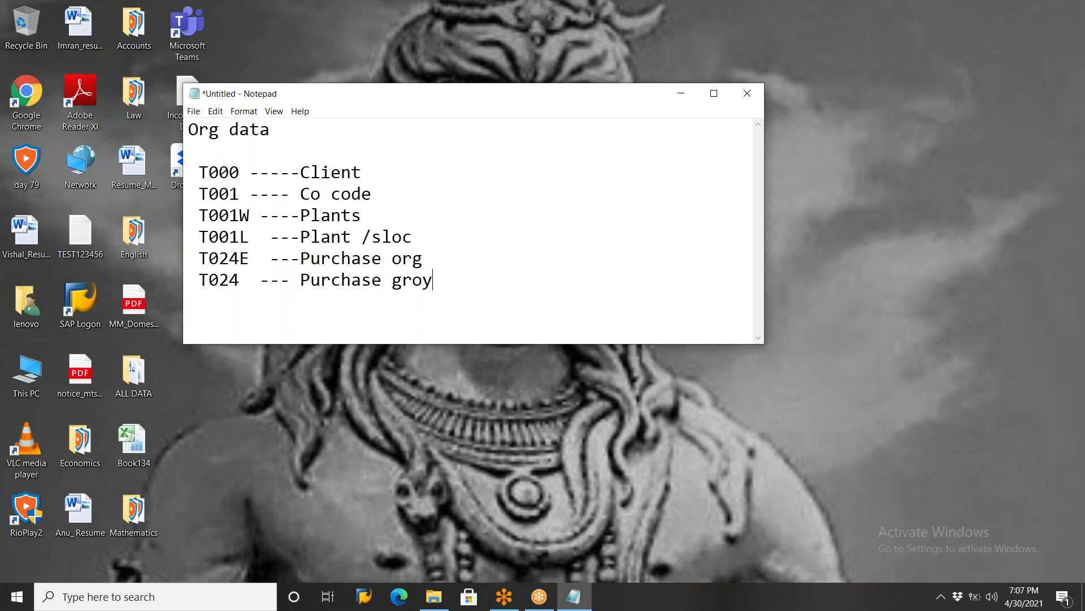
key(BackSpace)
text(y)
key(BackSpace)
text(ups)
key(Return)
key(Return)
text(SE16)
Minimize Notepad and connect via Remote Desktop Connection, accepting the certificate warning
click(313, 202)
click(680, 95)
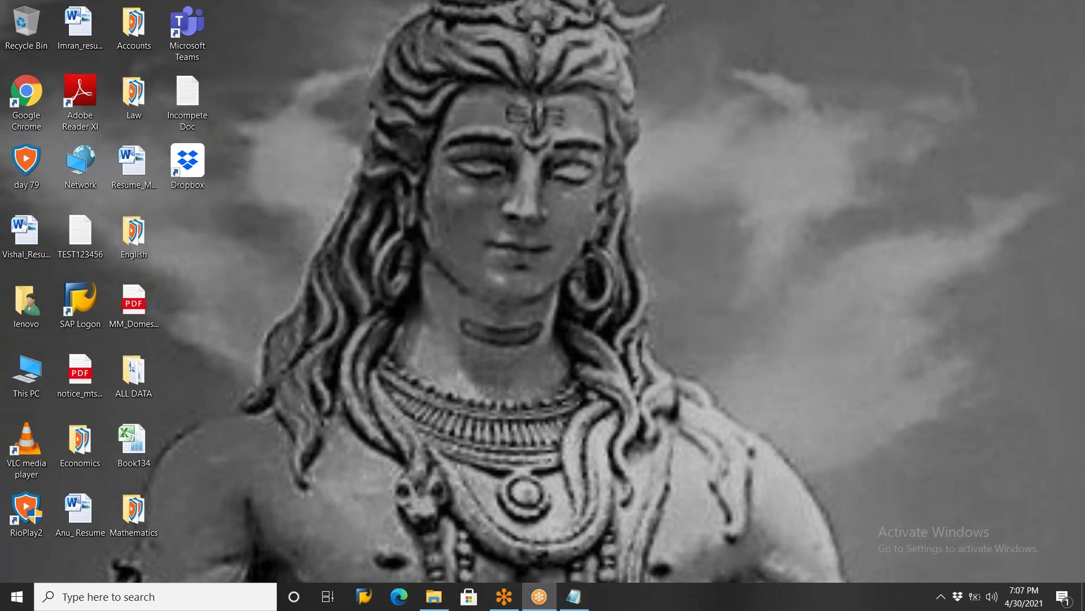
click(119, 603)
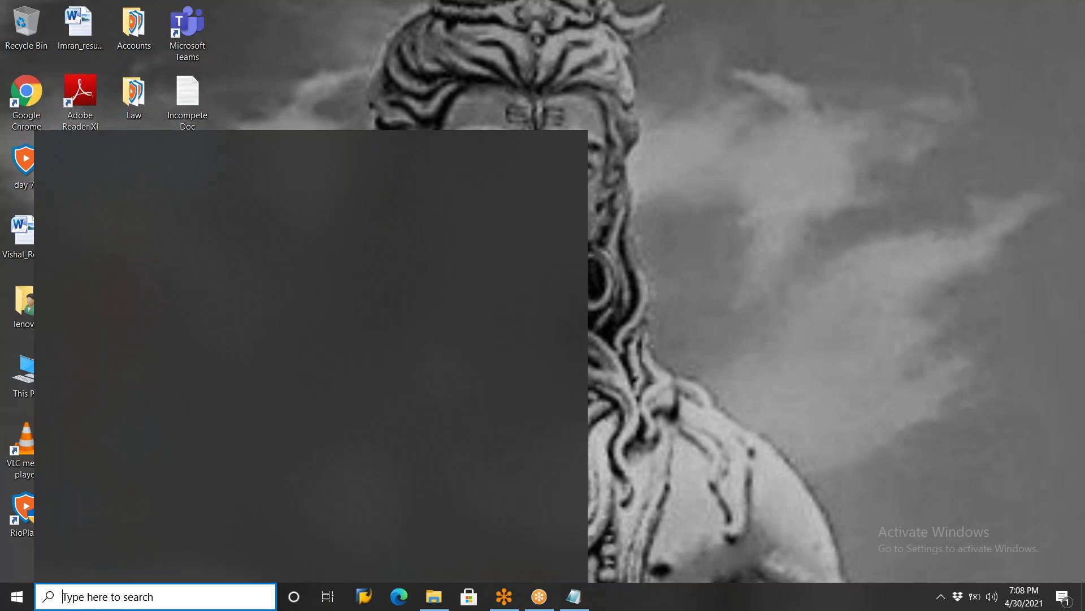
text(RE)
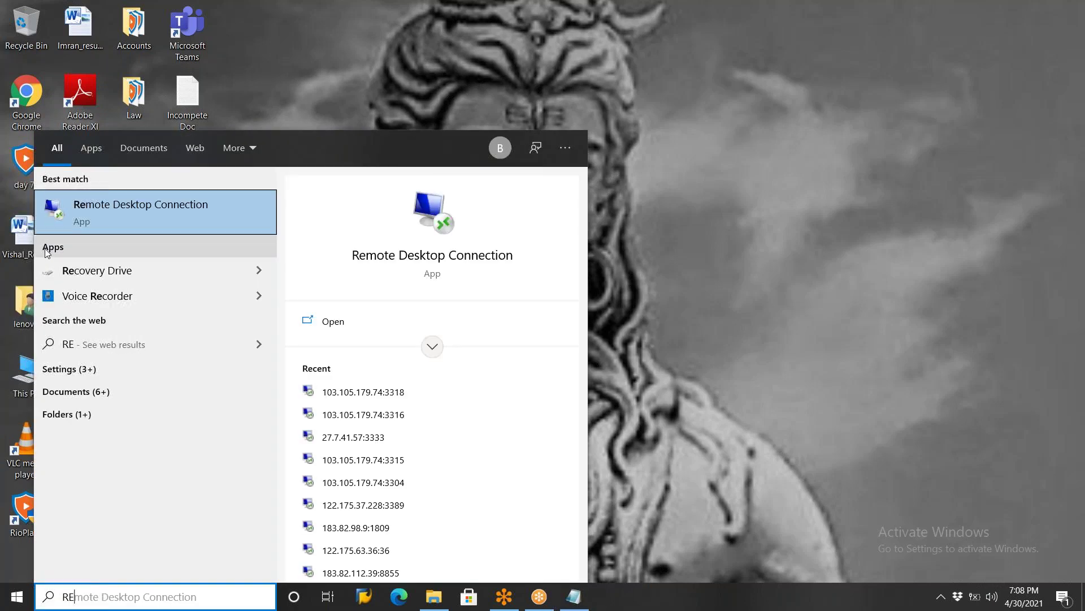
click(104, 216)
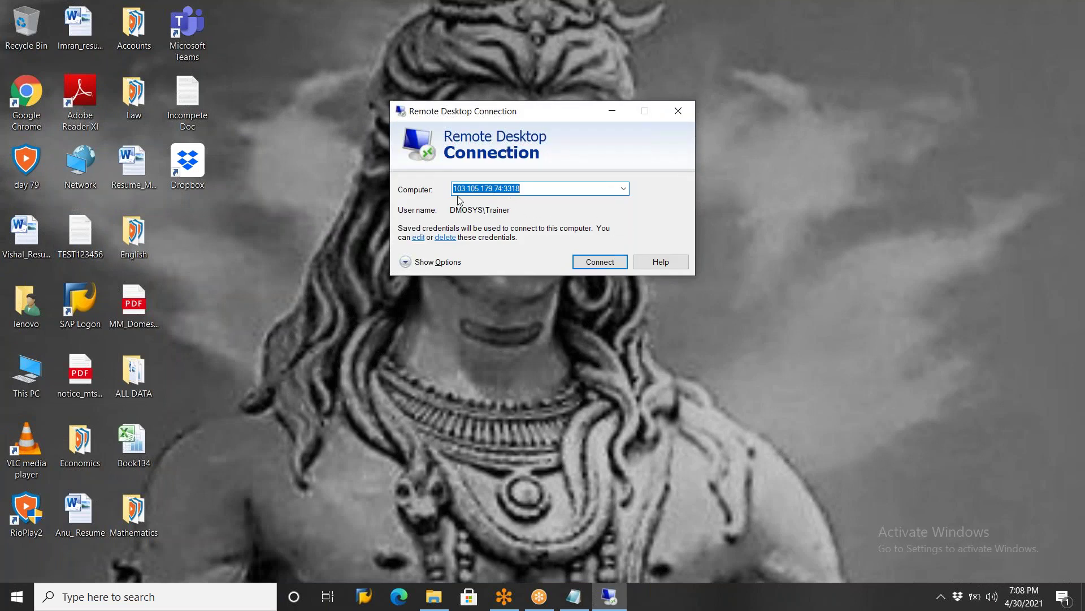
click(594, 267)
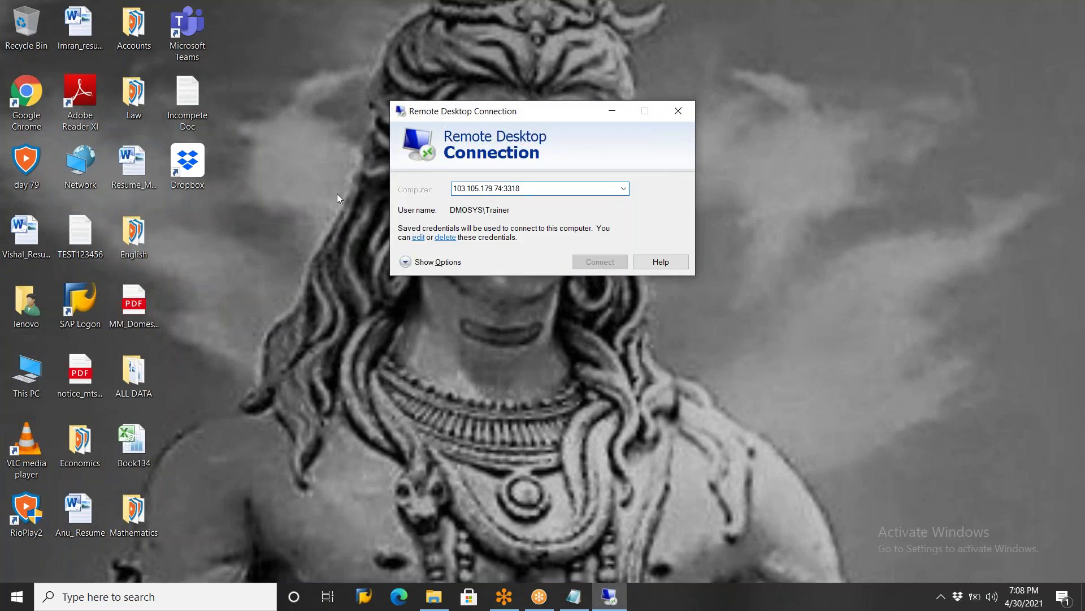
click(565, 254)
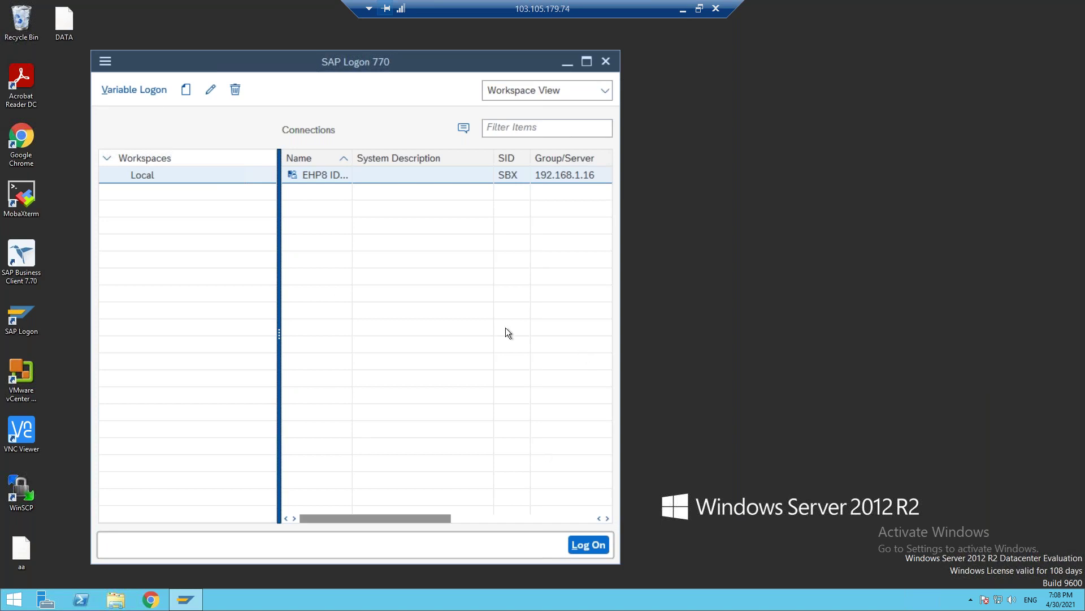
Relaunch SAP Logon, start logging on to EHP8 and fill in the saved user name
click(605, 61)
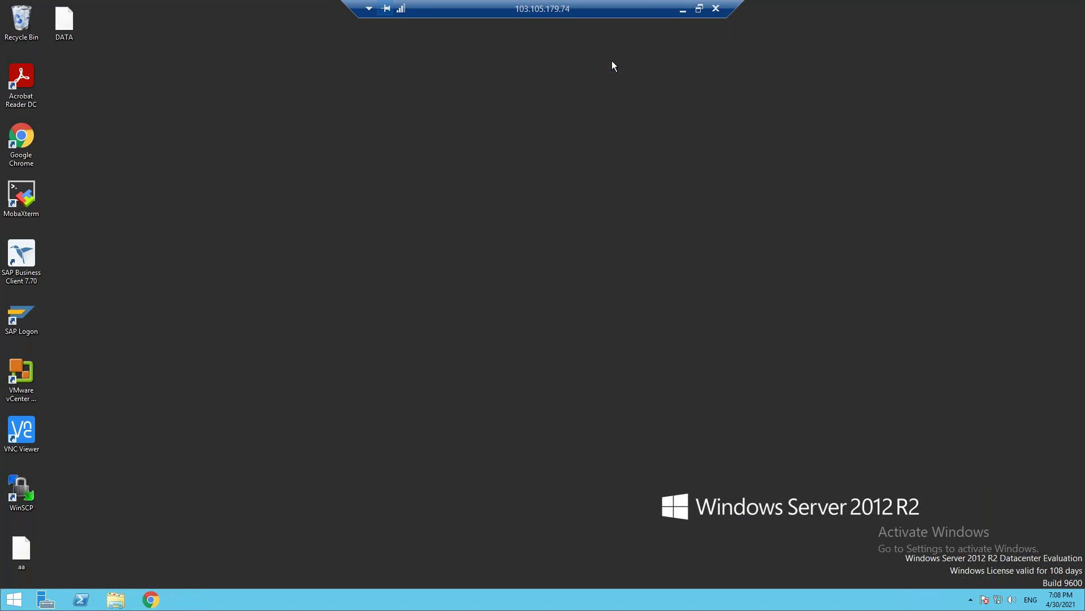
double_click(25, 314)
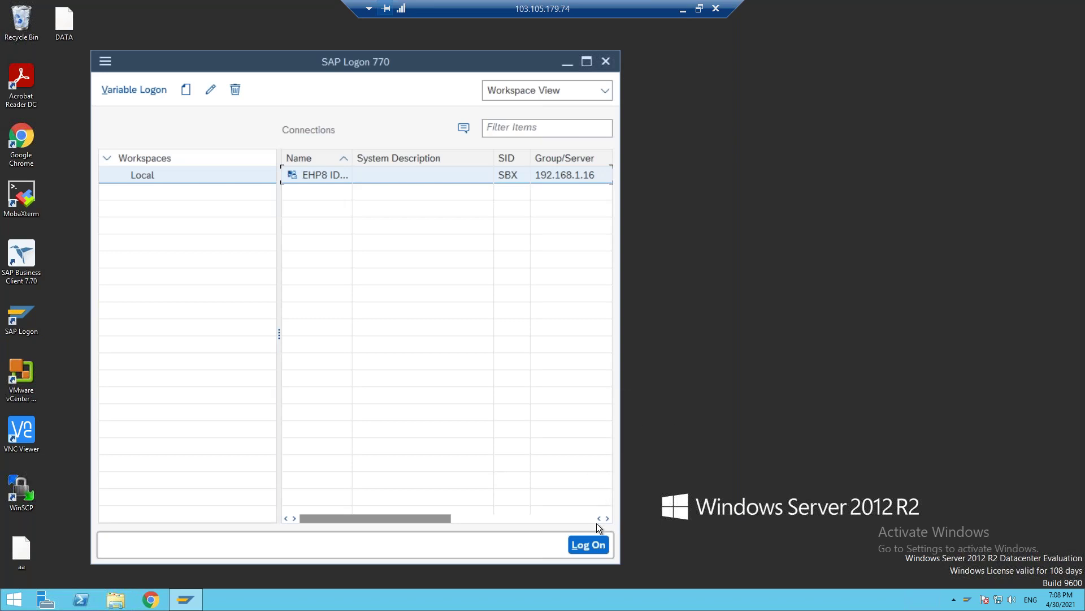
click(641, 212)
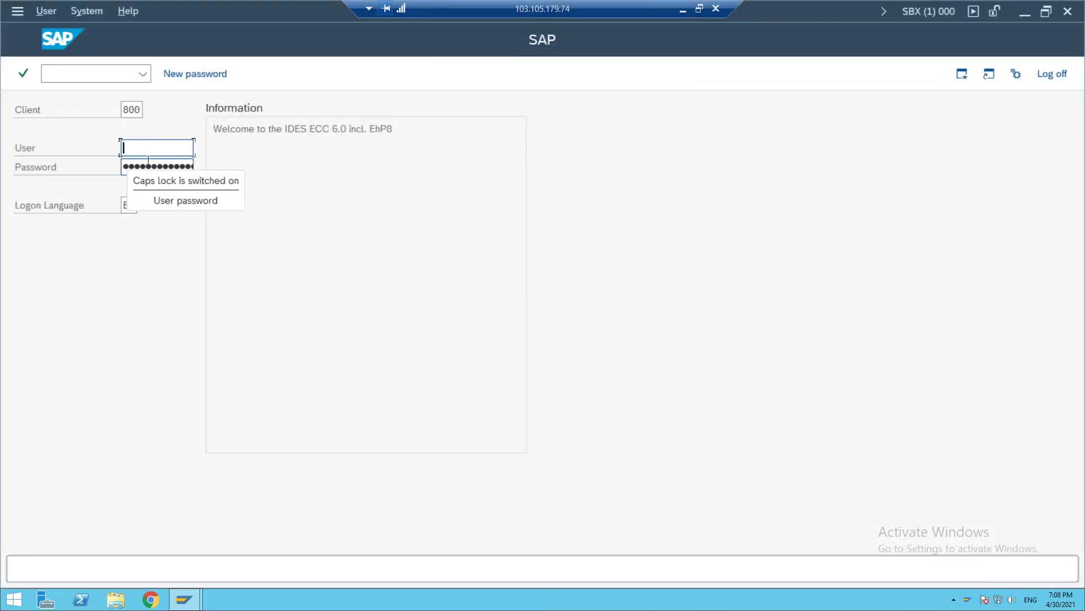
key(BackSpace)
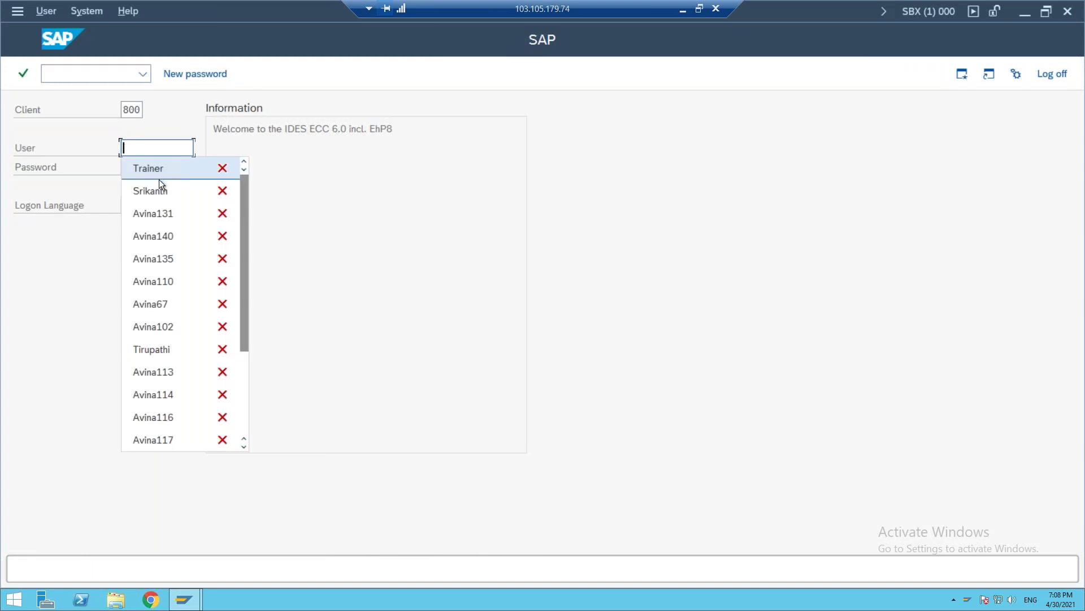
click(156, 174)
click(158, 168)
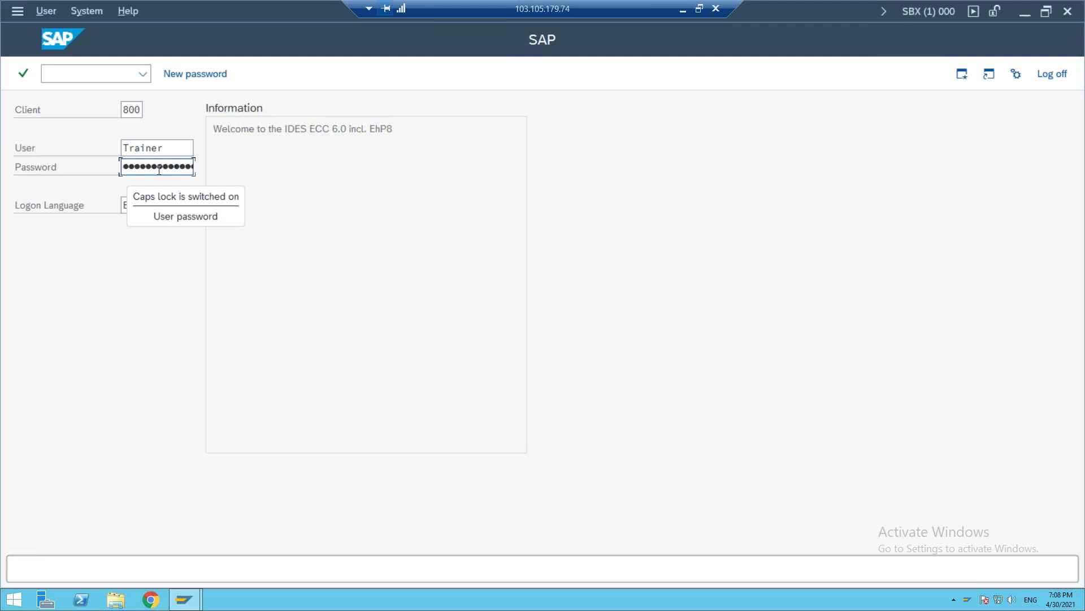
Bring the logon screen back, enter the password and sign in to client 800
click(1026, 12)
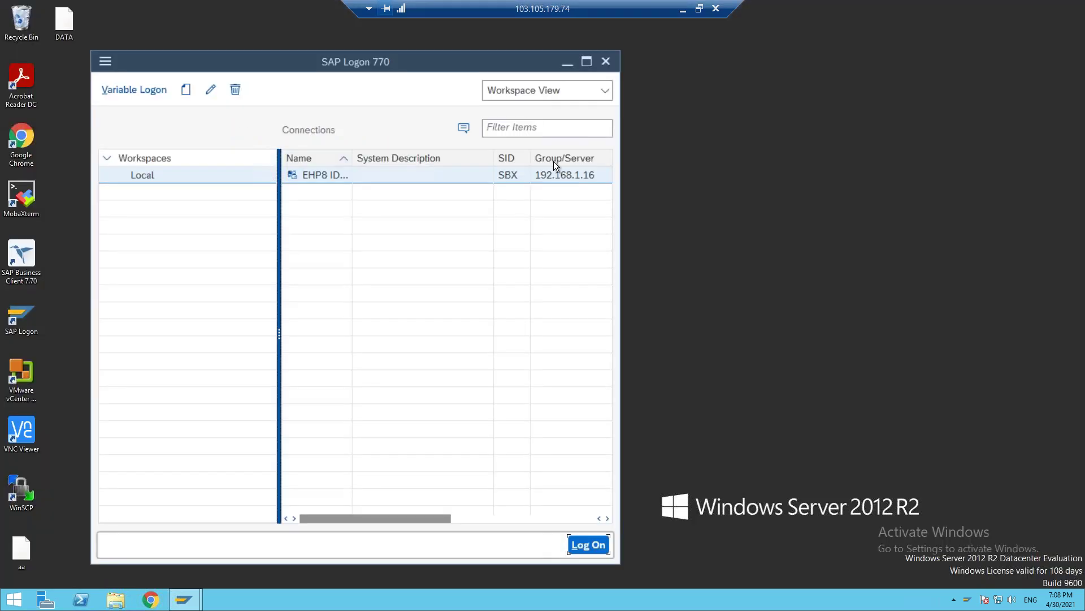
click(567, 62)
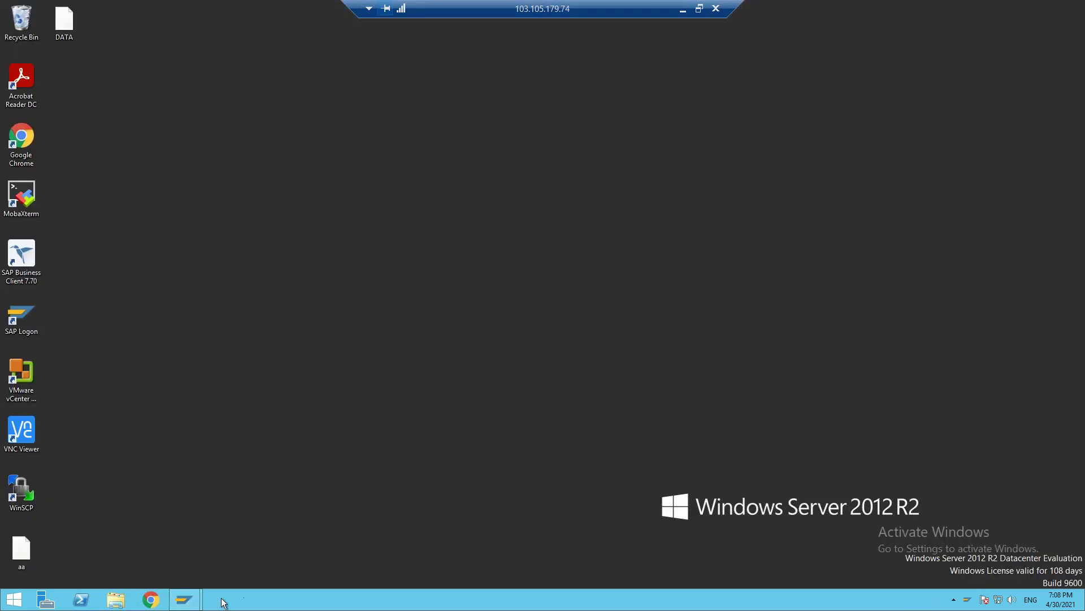
mouse_move(191, 602)
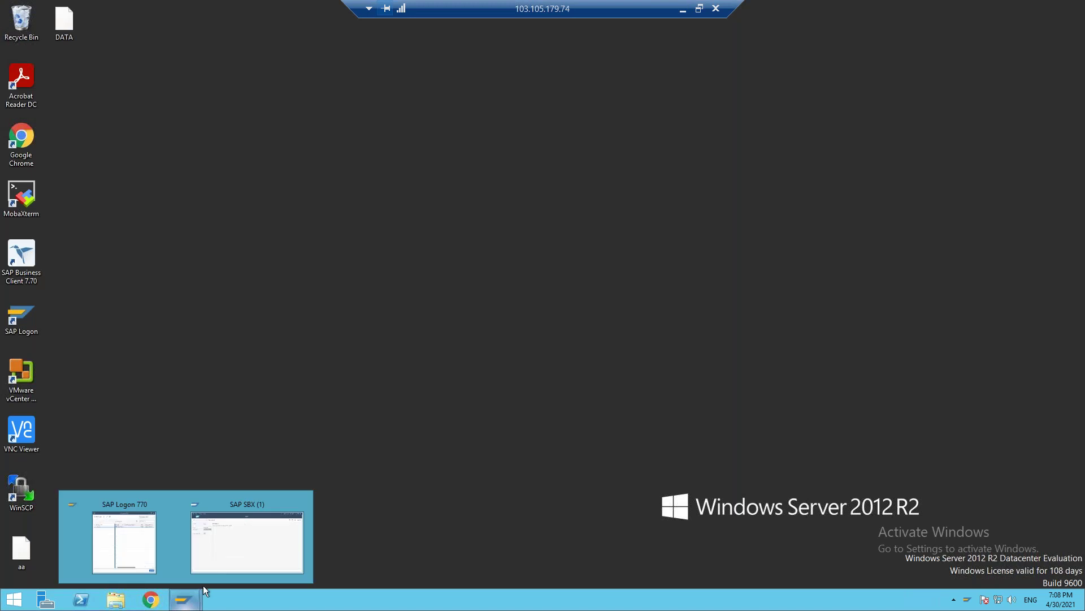
click(246, 538)
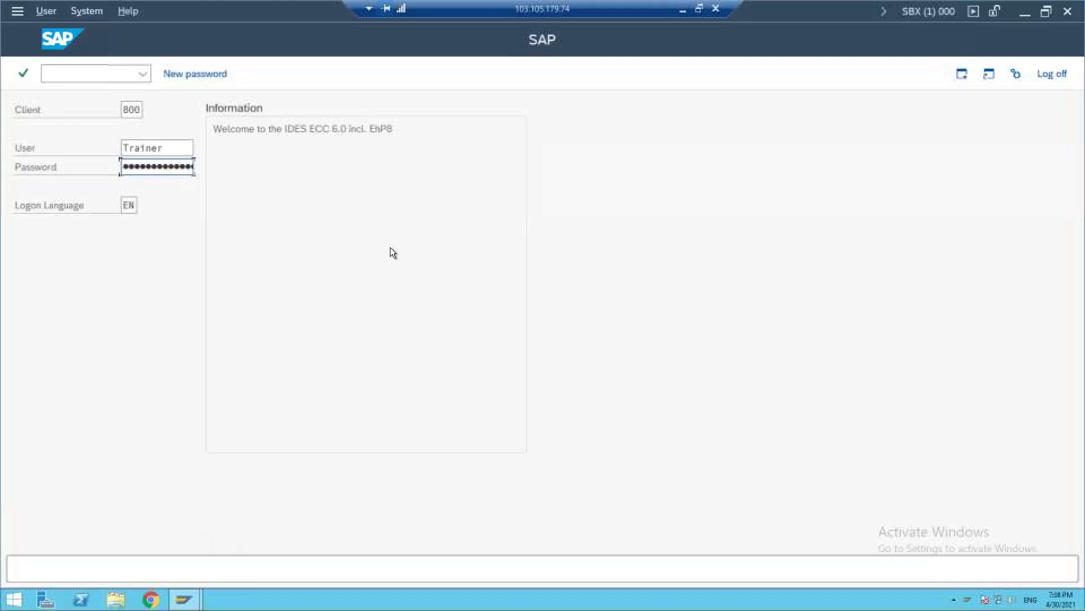
click(160, 166)
click(164, 165)
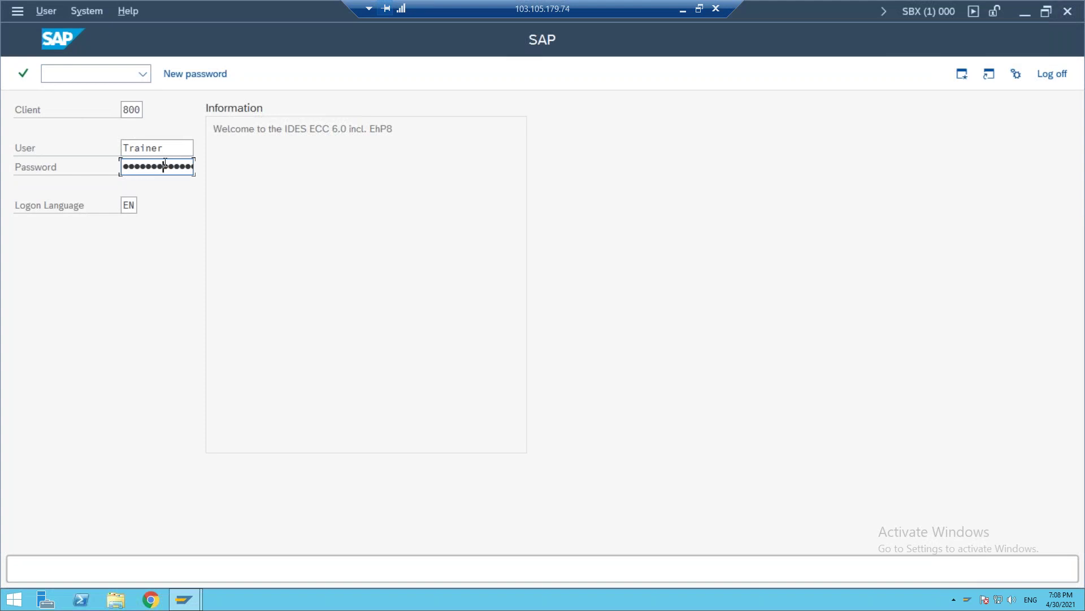
key(Return)
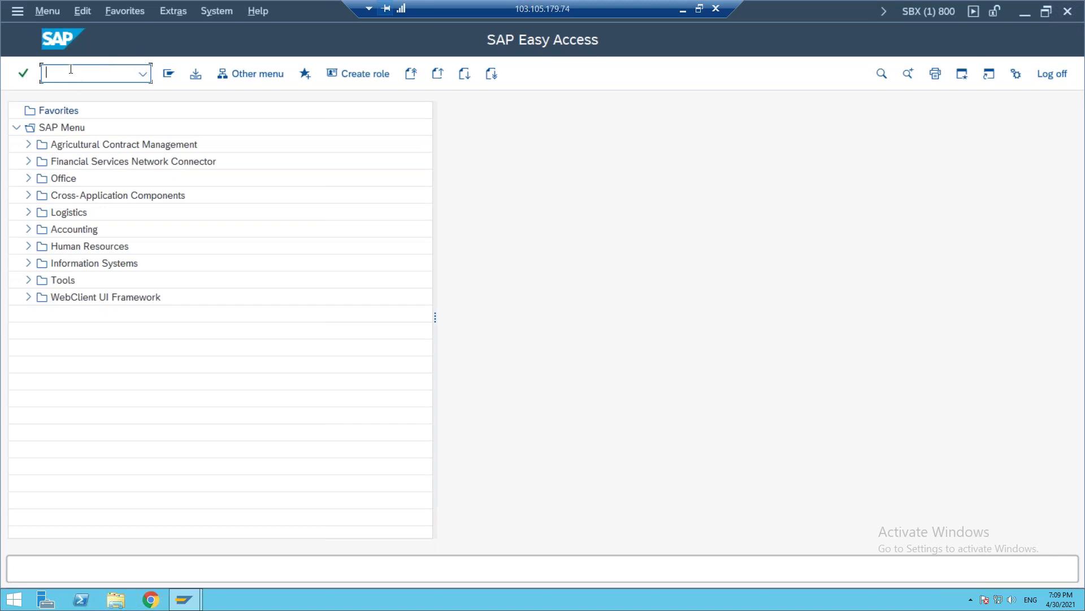
Run SE16 and open the Data Browser selection screen for table T000
text(SE16)
key(Return)
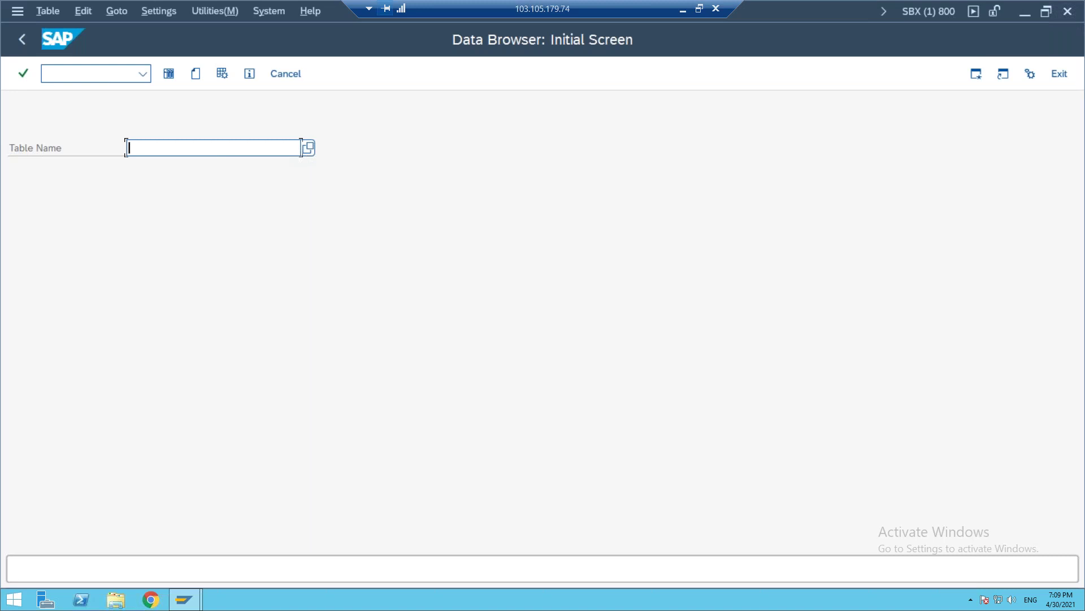
text(T)
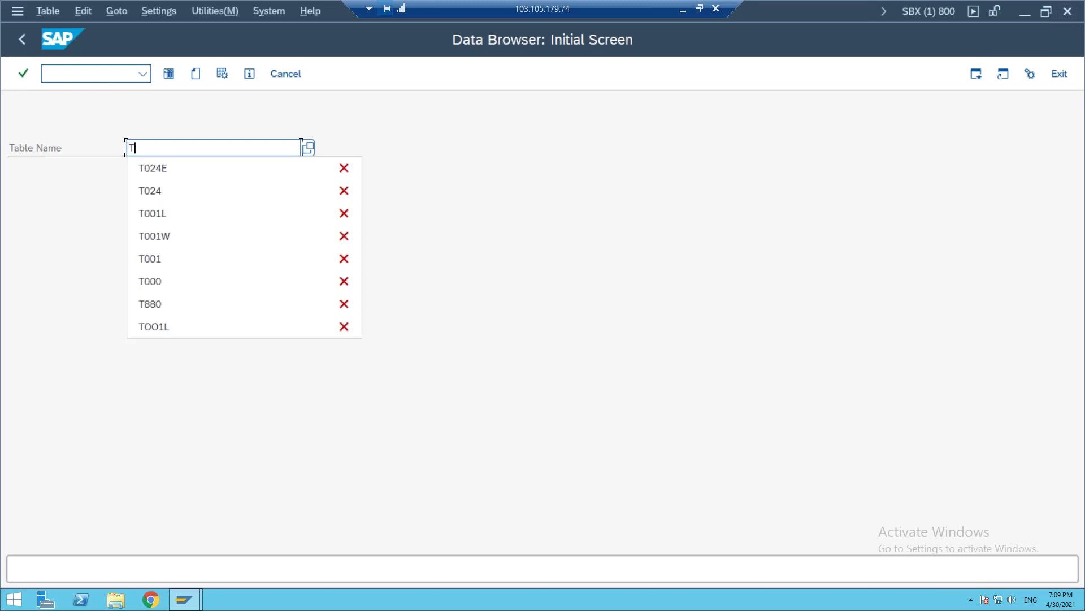
text(000)
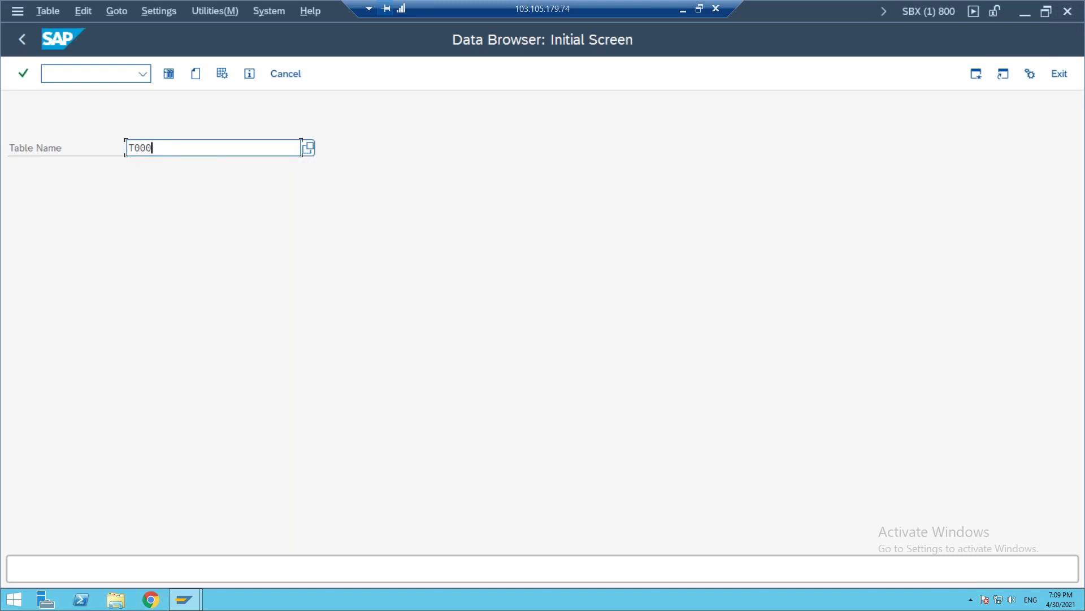
key(Return)
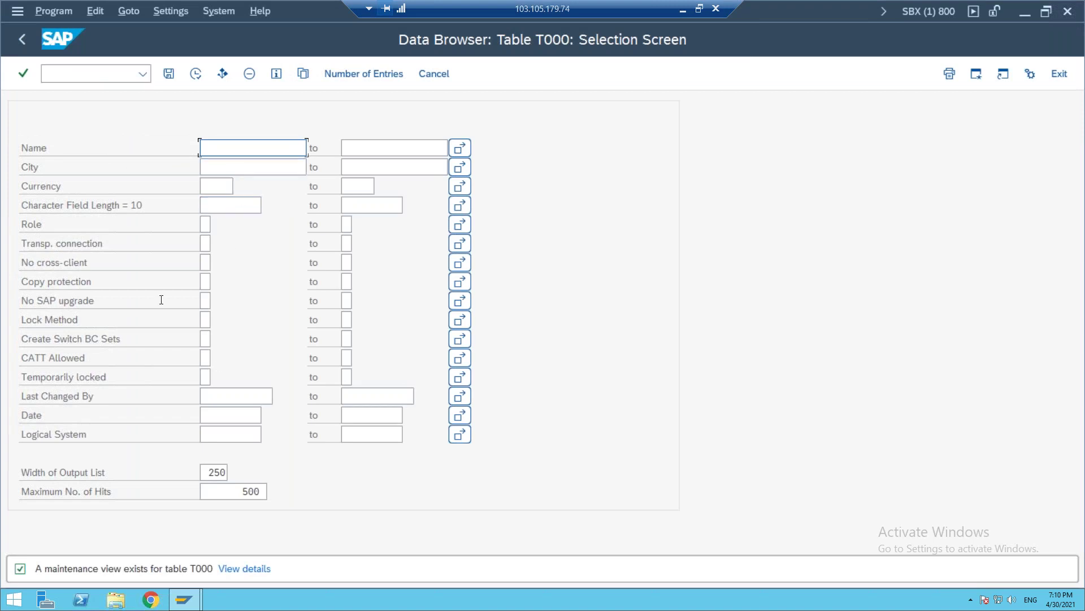
click(199, 73)
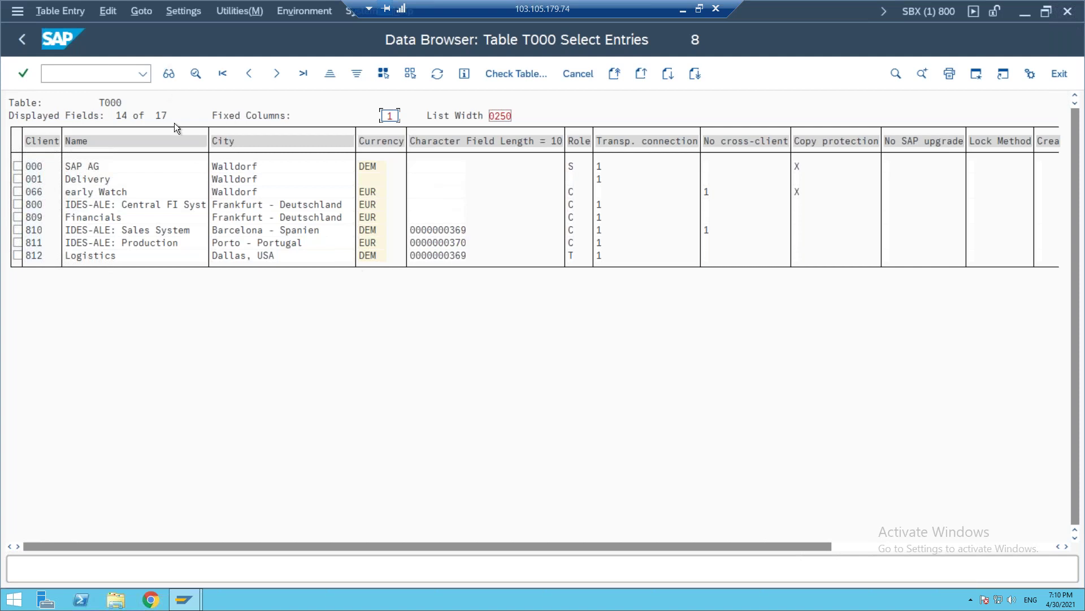
key(F3)
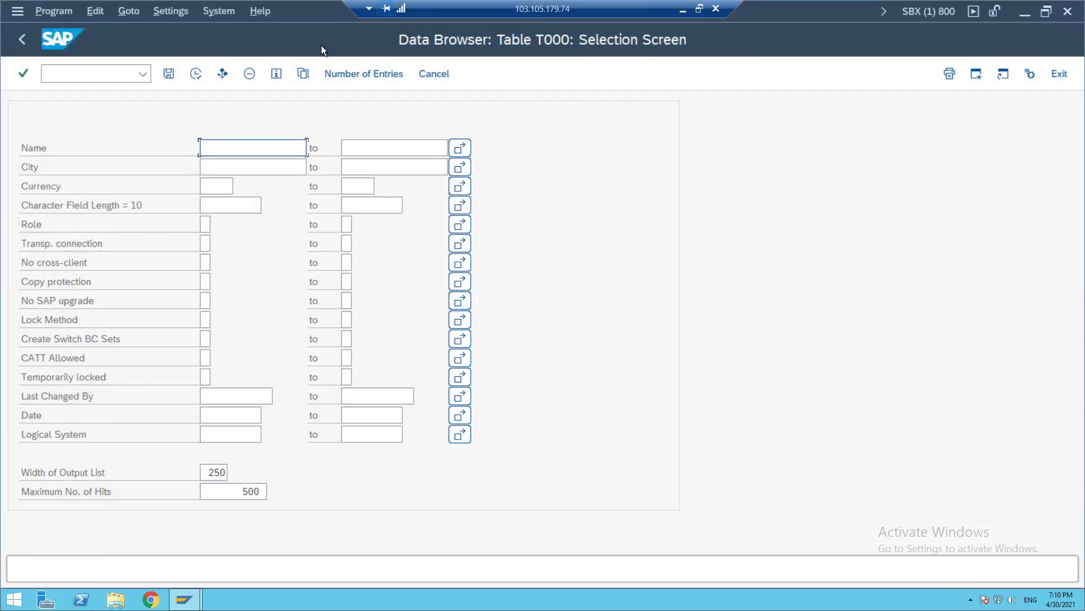
Change the Data Browser table from T000 to T001
click(22, 39)
click(177, 151)
key(BackSpace)
text(1)
key(Return)
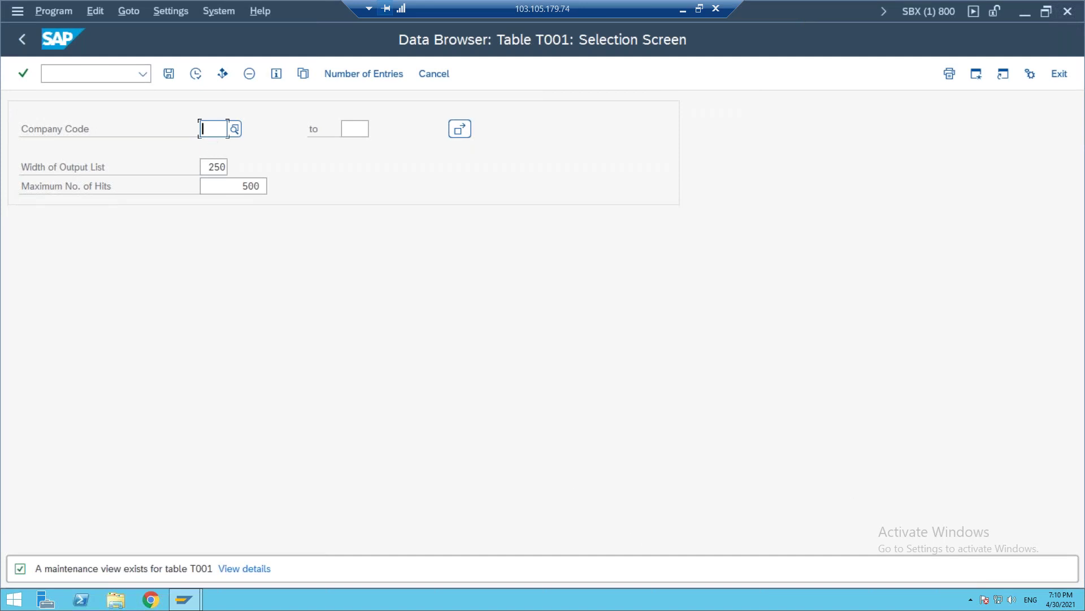
Filter T001 by company code 9004 and list the Avina Steels entry
text(9004)
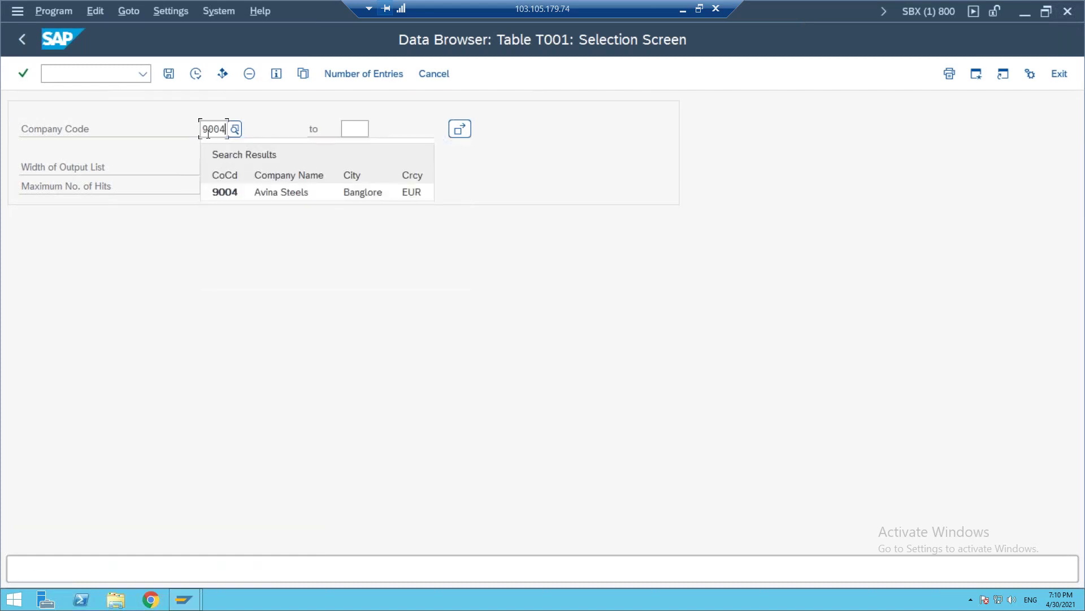
click(236, 192)
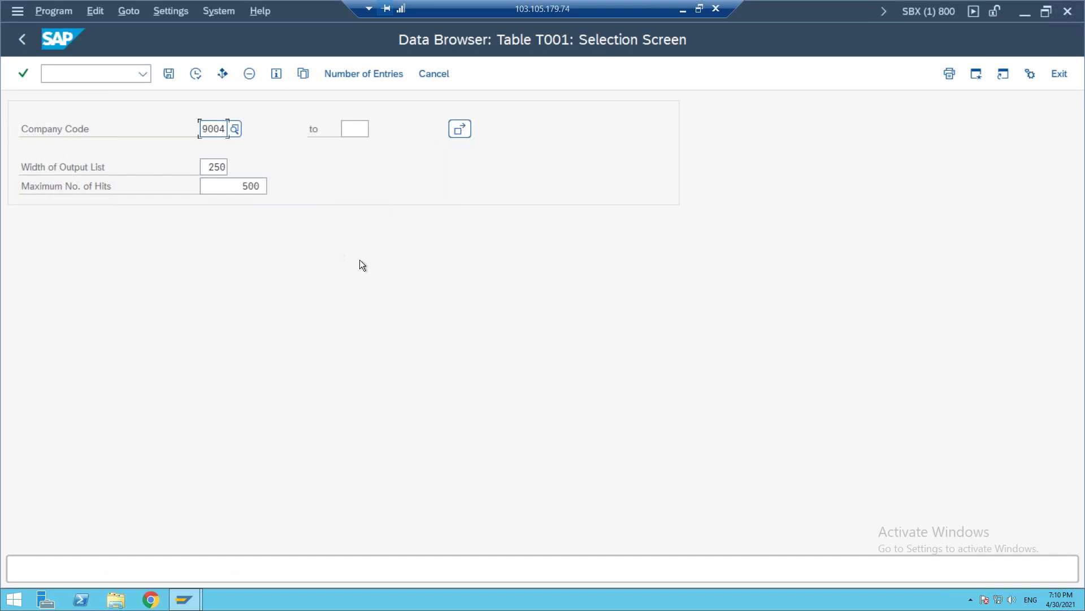
click(354, 130)
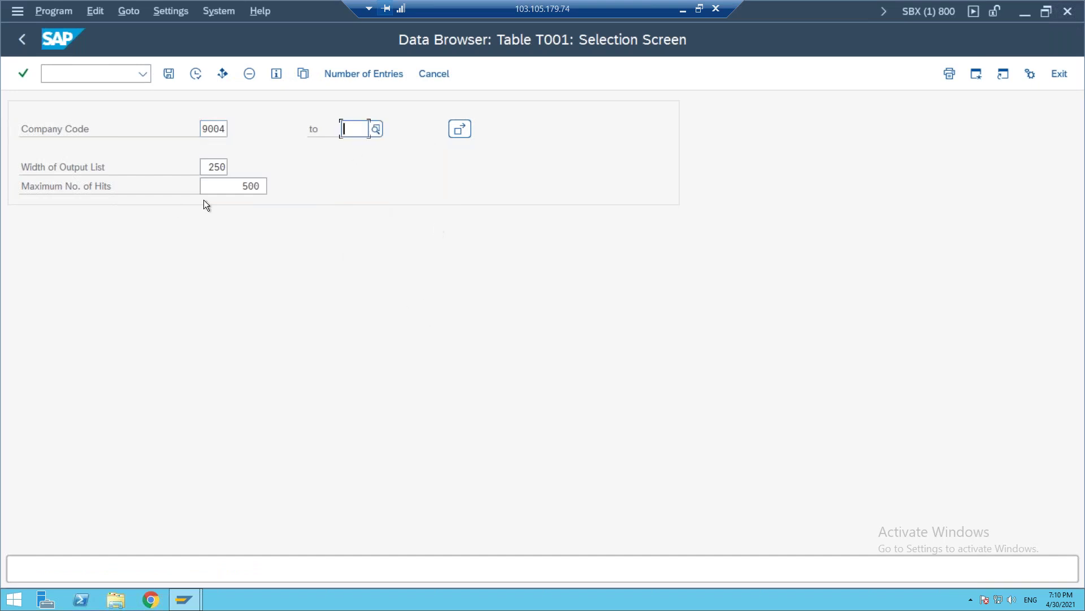
click(202, 129)
click(196, 74)
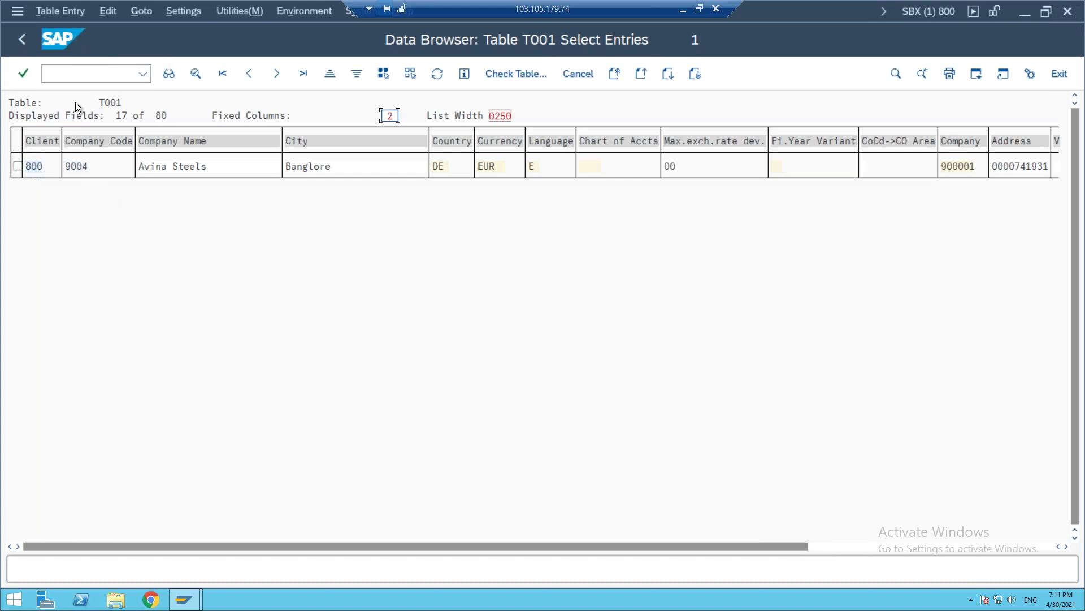
Replace company code 9004 with 9005 and list its T001 entry
click(21, 39)
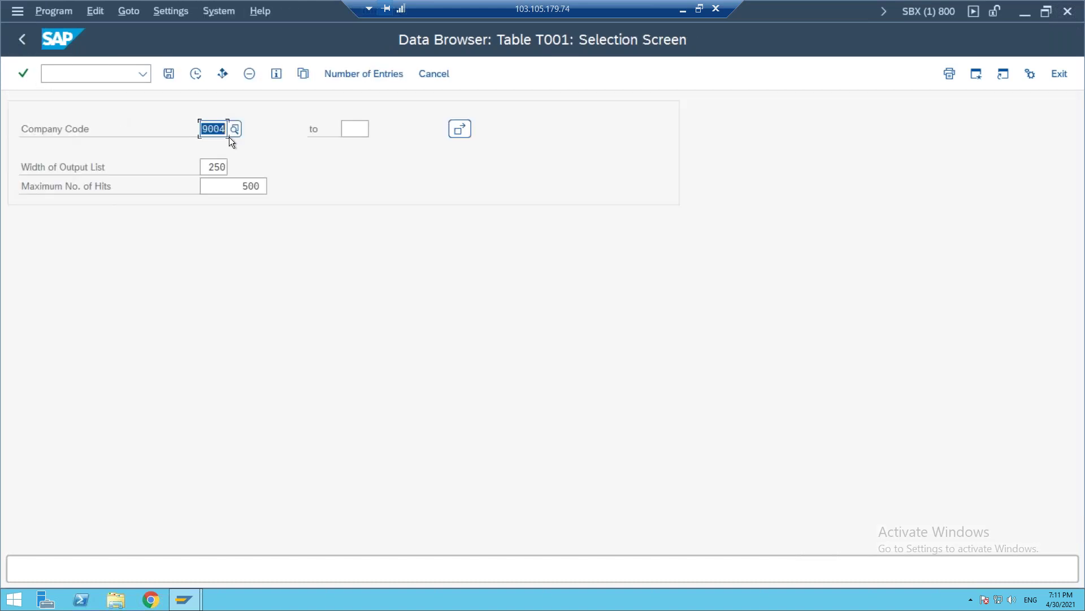
key(Delete)
text(9005)
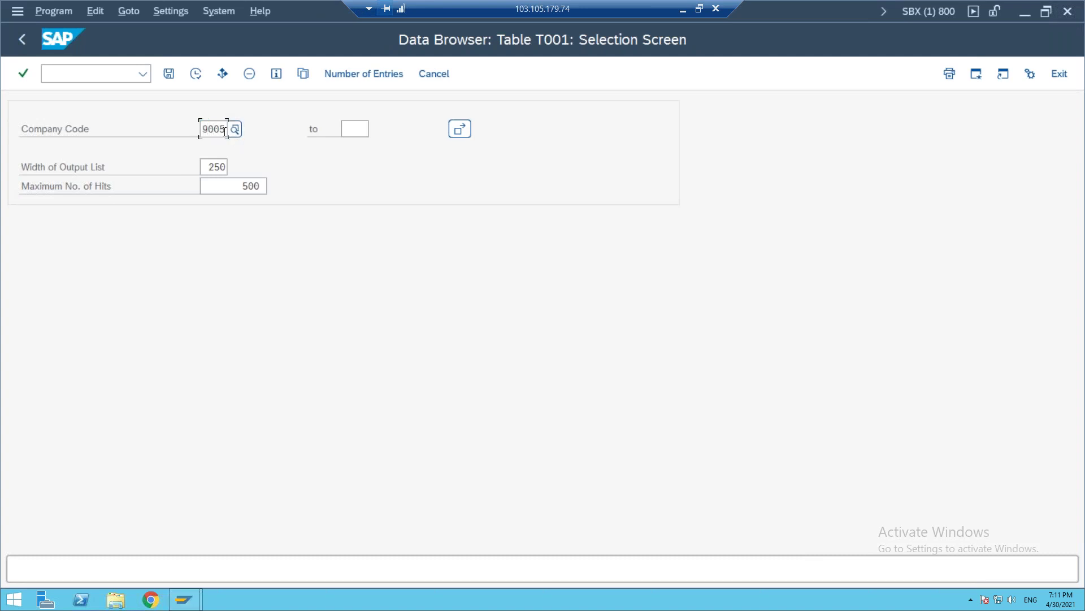
click(259, 188)
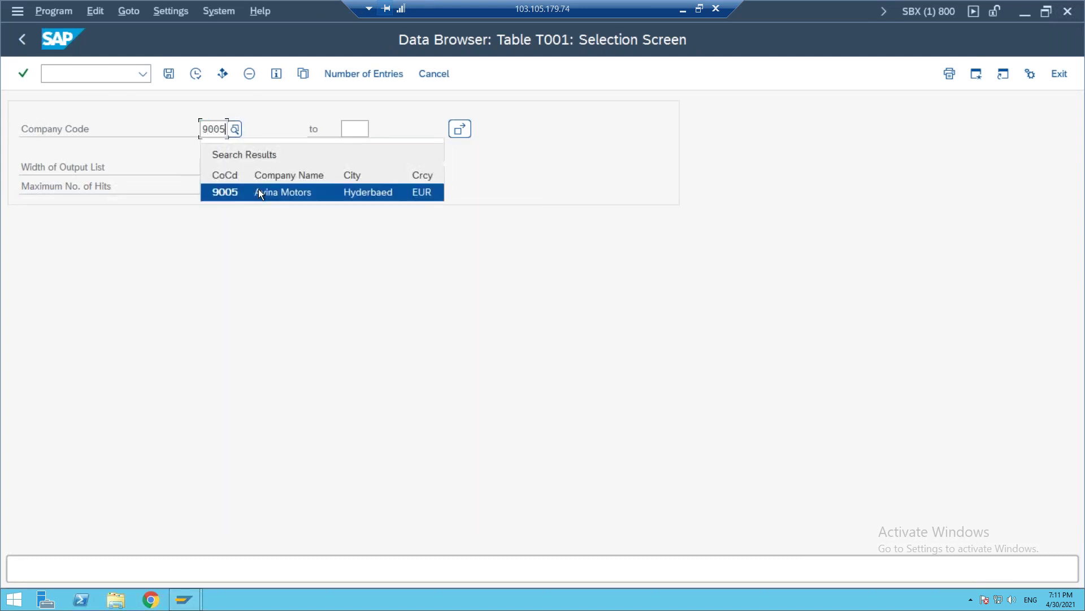
click(195, 75)
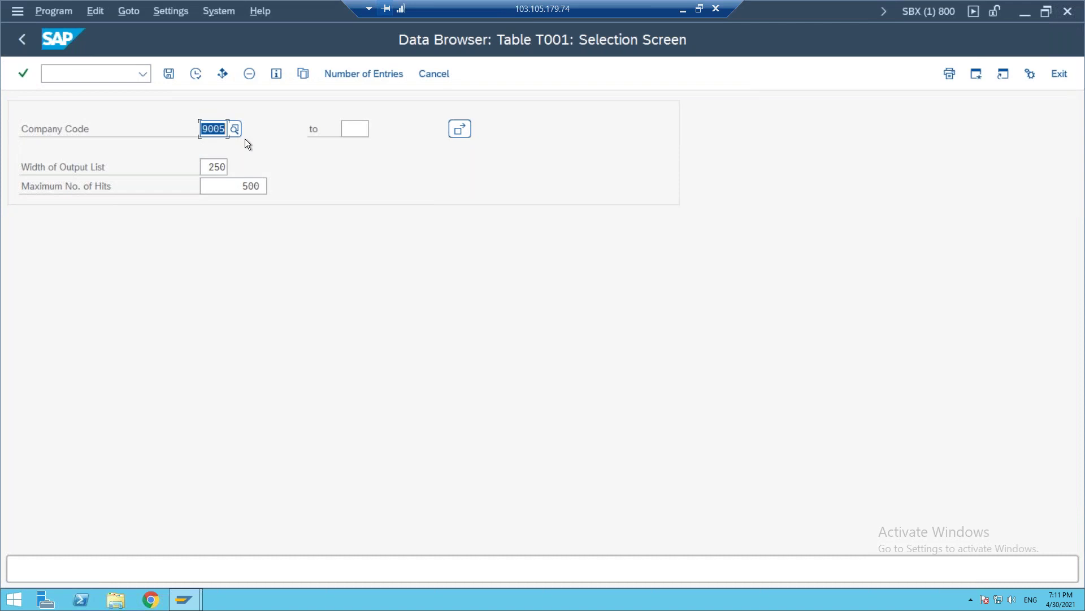
List all T001 entries unfiltered, then check the entry count of 441
key(Delete)
click(198, 74)
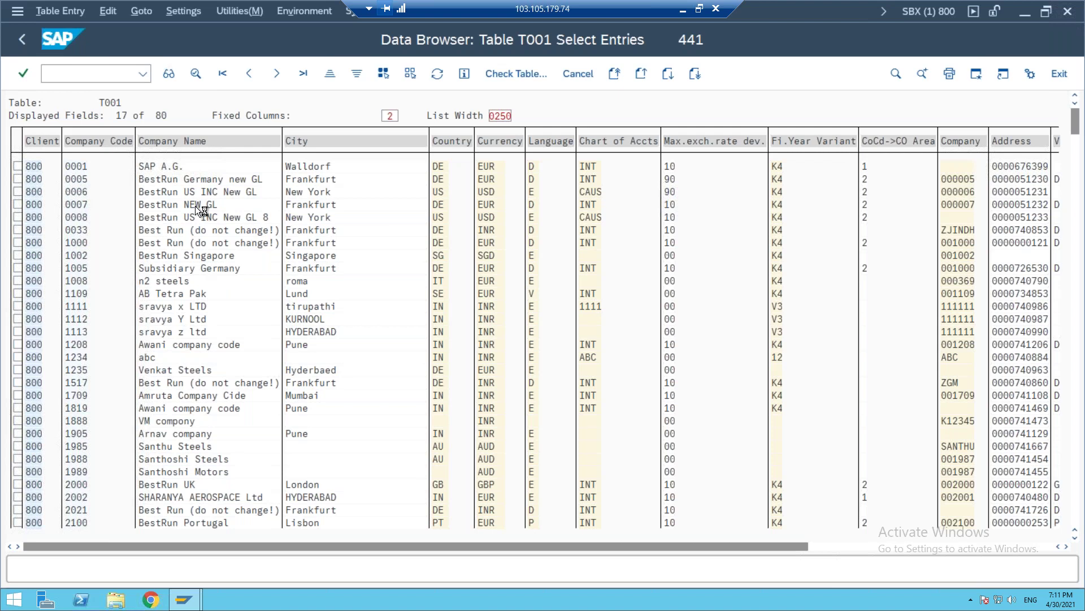
key(F3)
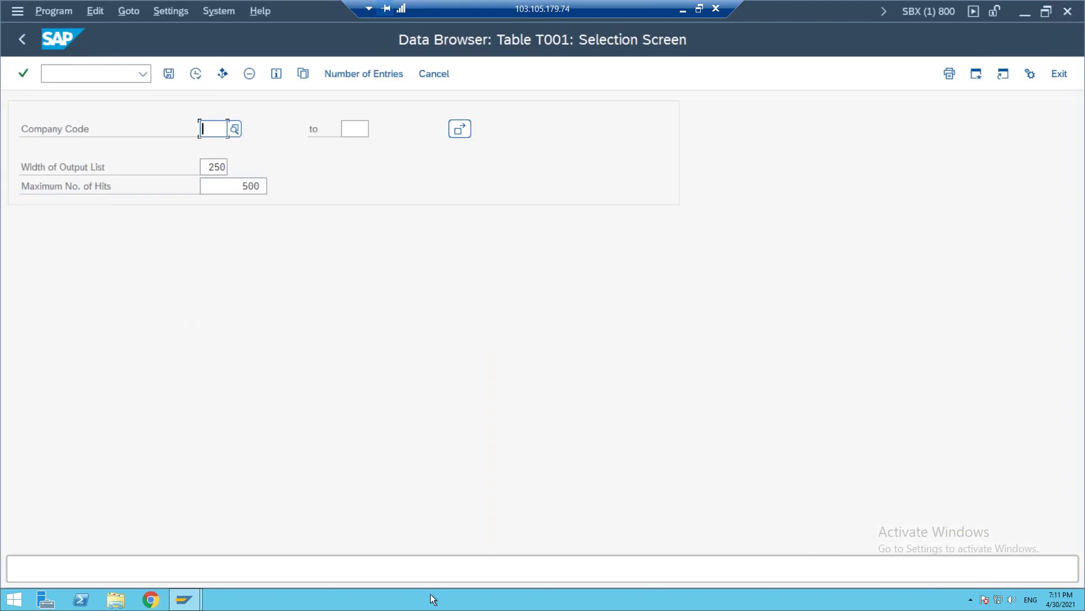
click(366, 76)
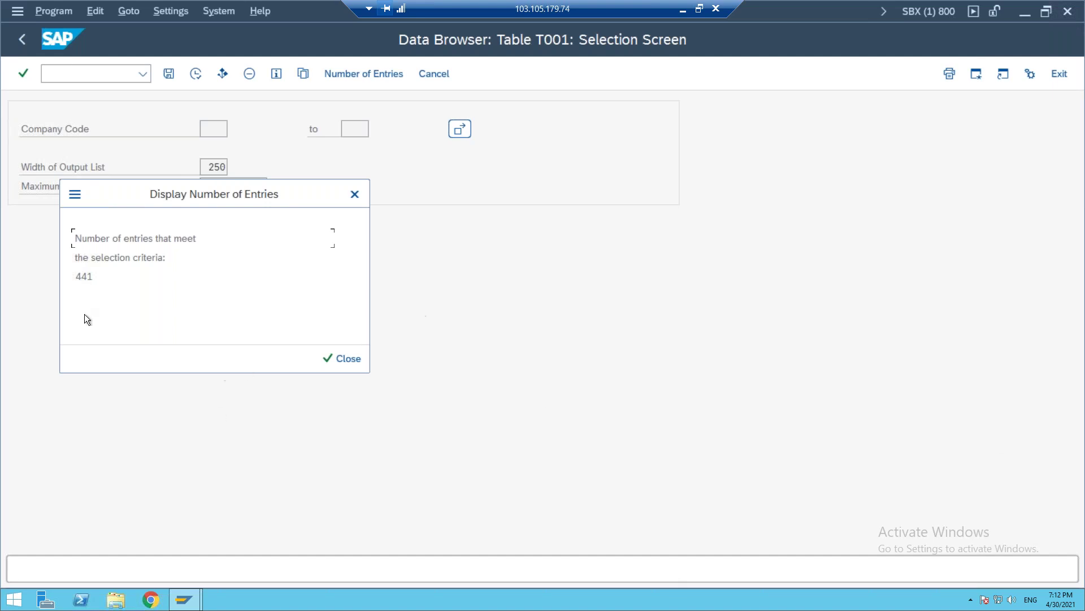
click(347, 358)
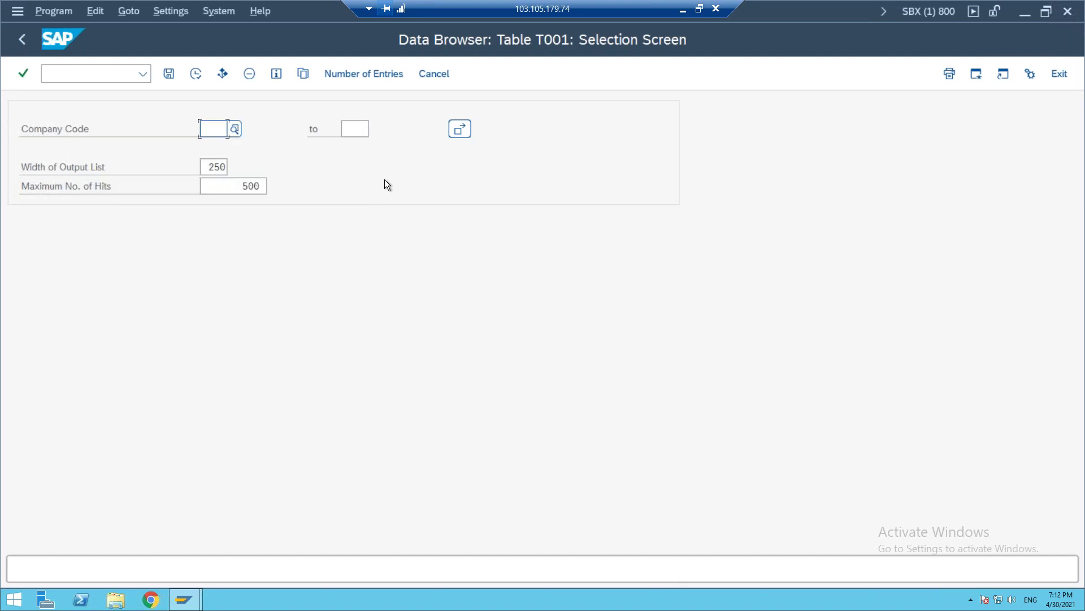
click(388, 75)
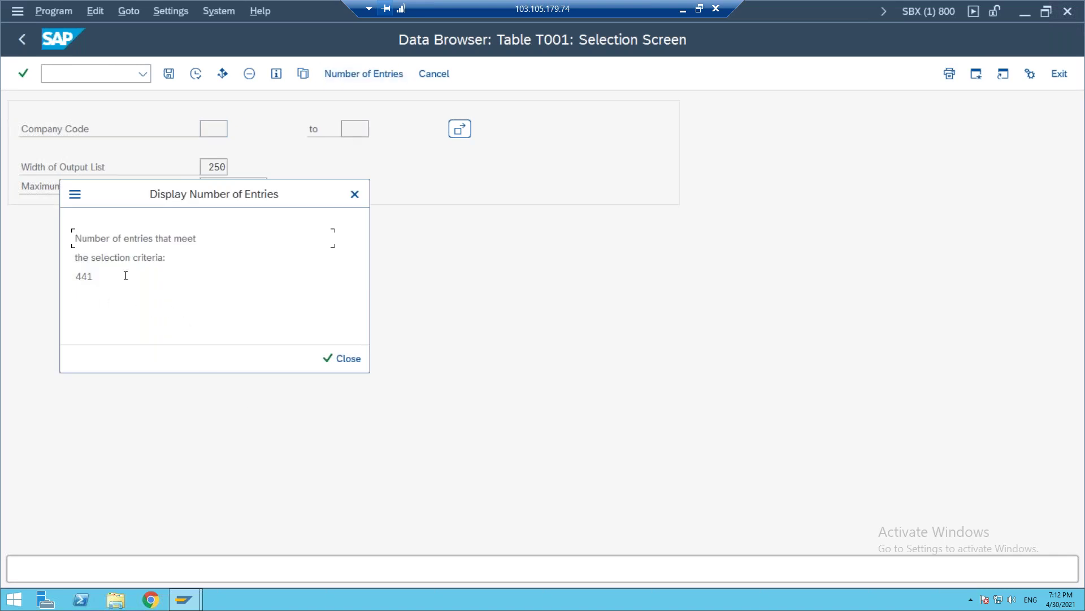
click(341, 357)
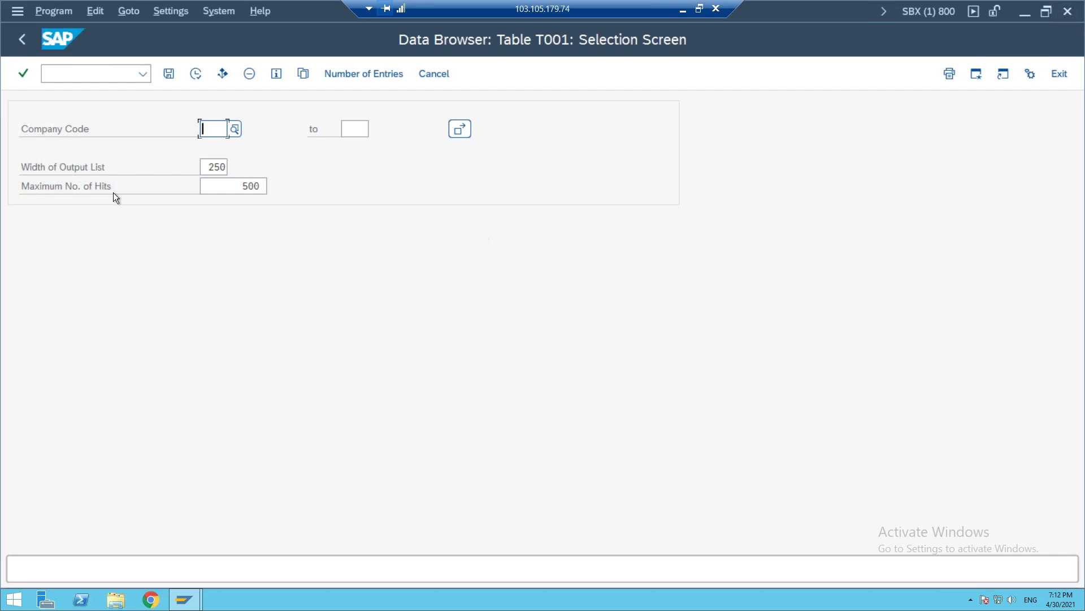
Reopen the T001 selection screen with an empty Company Code and recount its entries
click(22, 39)
click(174, 145)
click(23, 73)
click(365, 77)
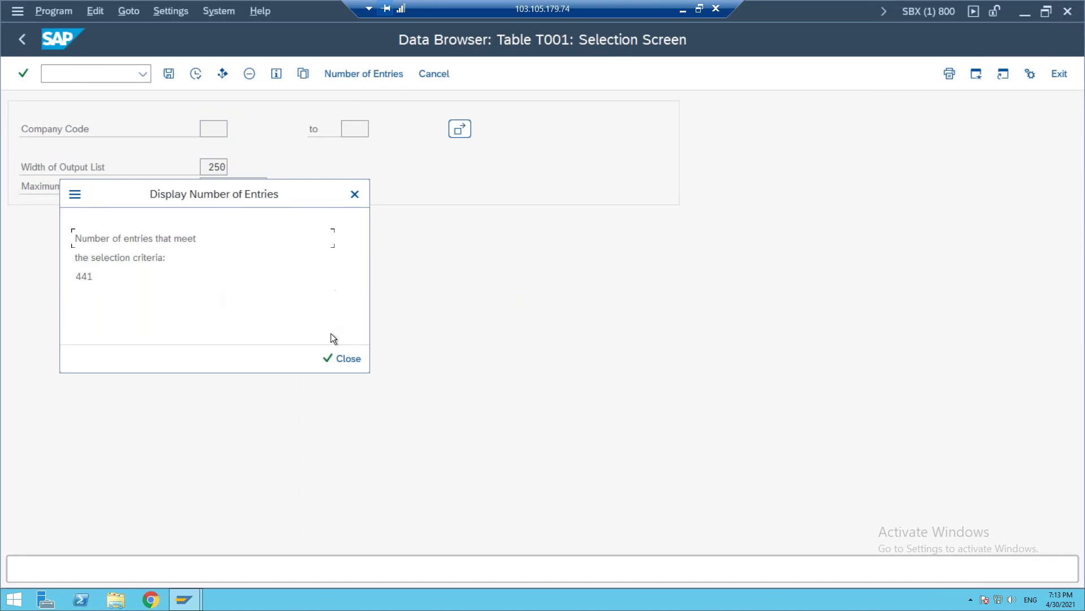
click(336, 358)
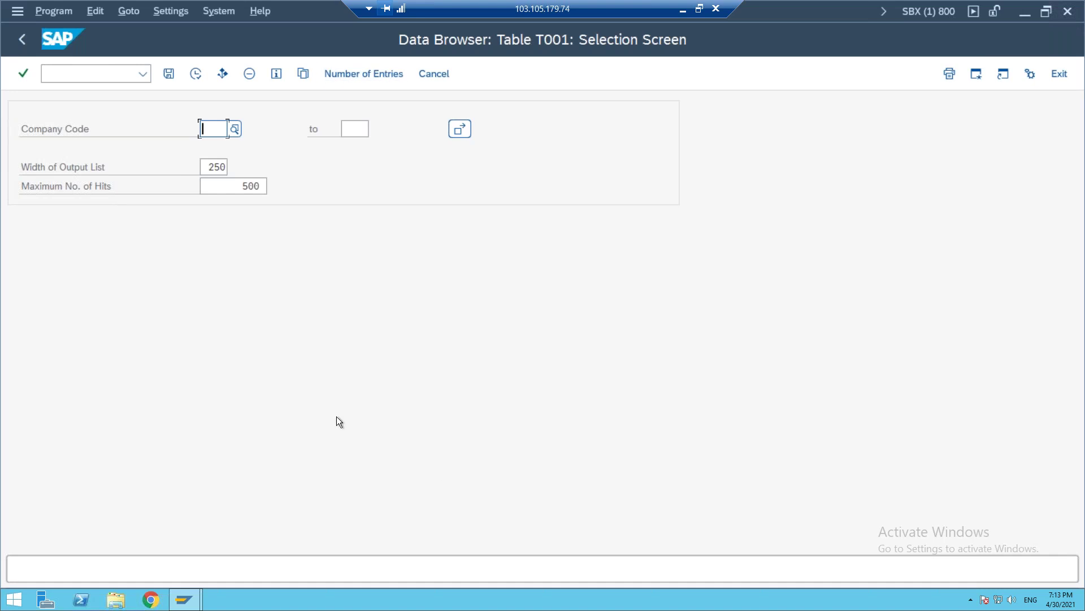
Change the table name from T001 to T001W and open its selection screen
click(20, 40)
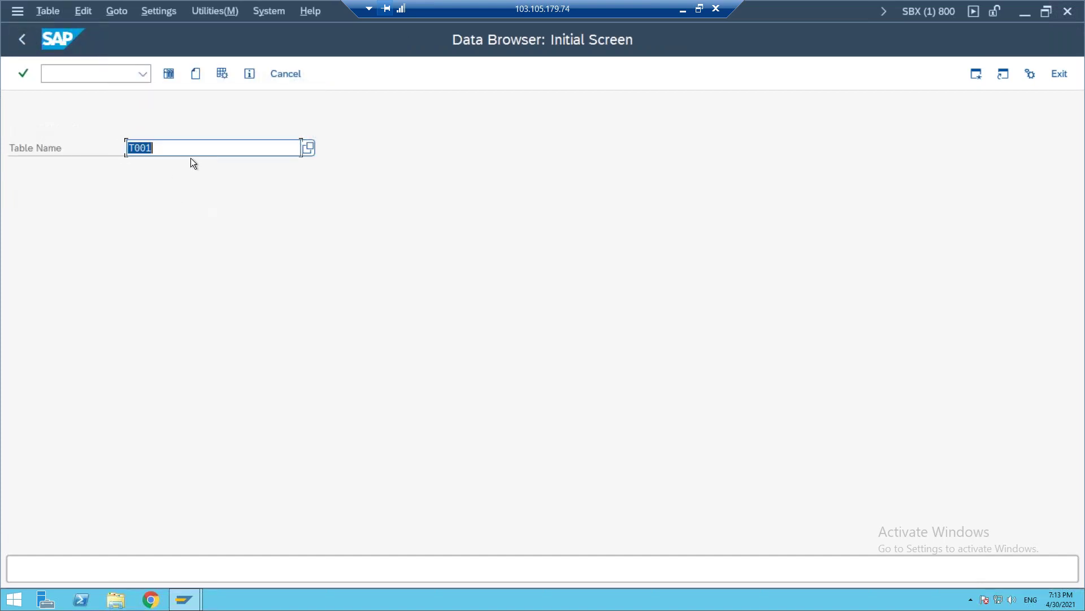
click(192, 141)
text(W)
key(Return)
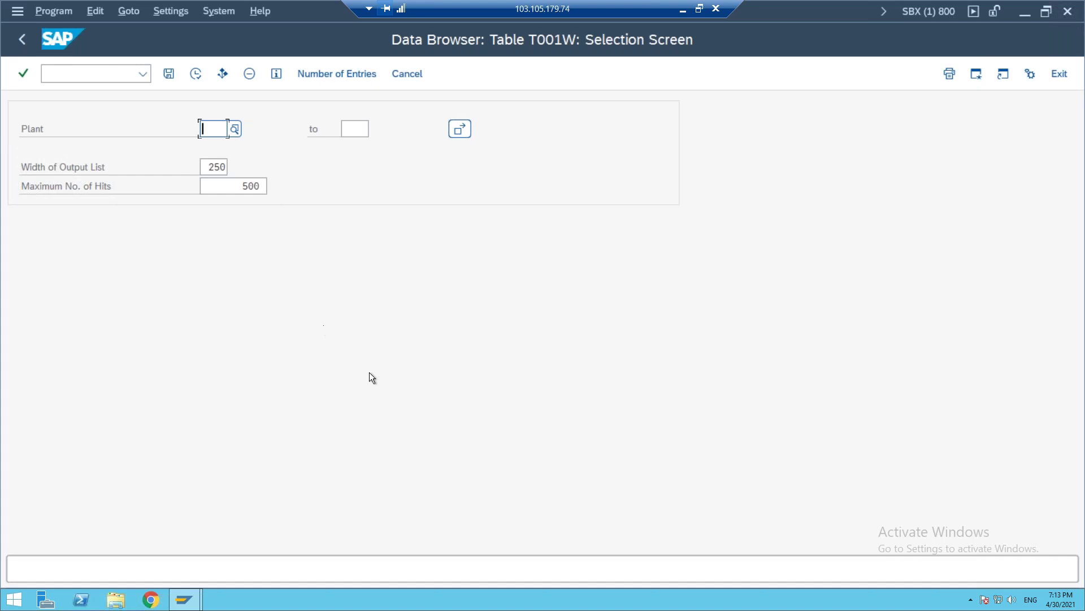
Check the T001W count (559 entries), then list plant 9006, Avina Steels Hyd Plant
click(352, 77)
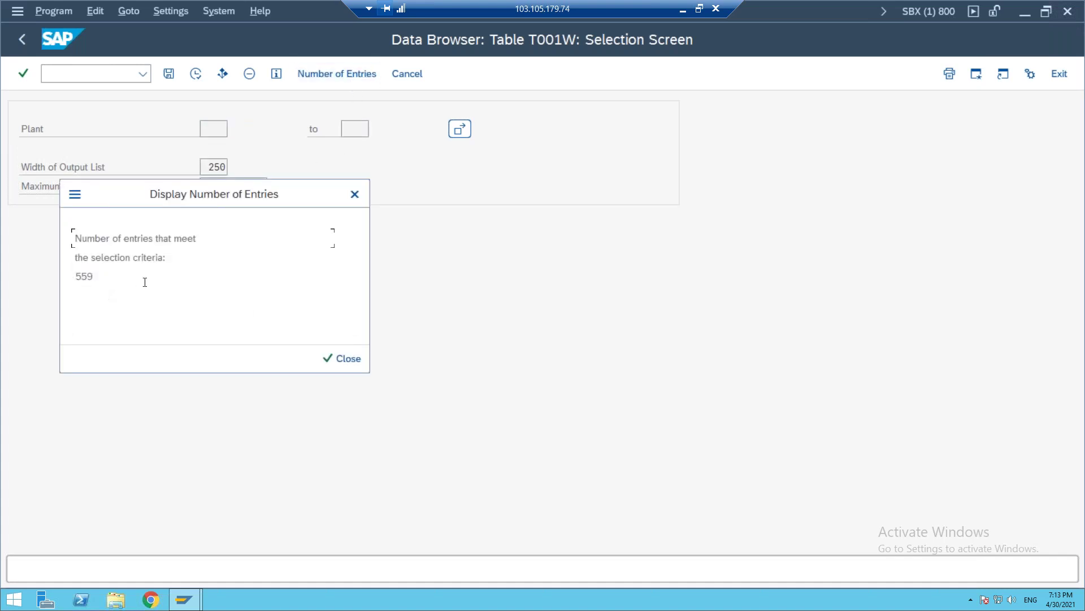
click(344, 359)
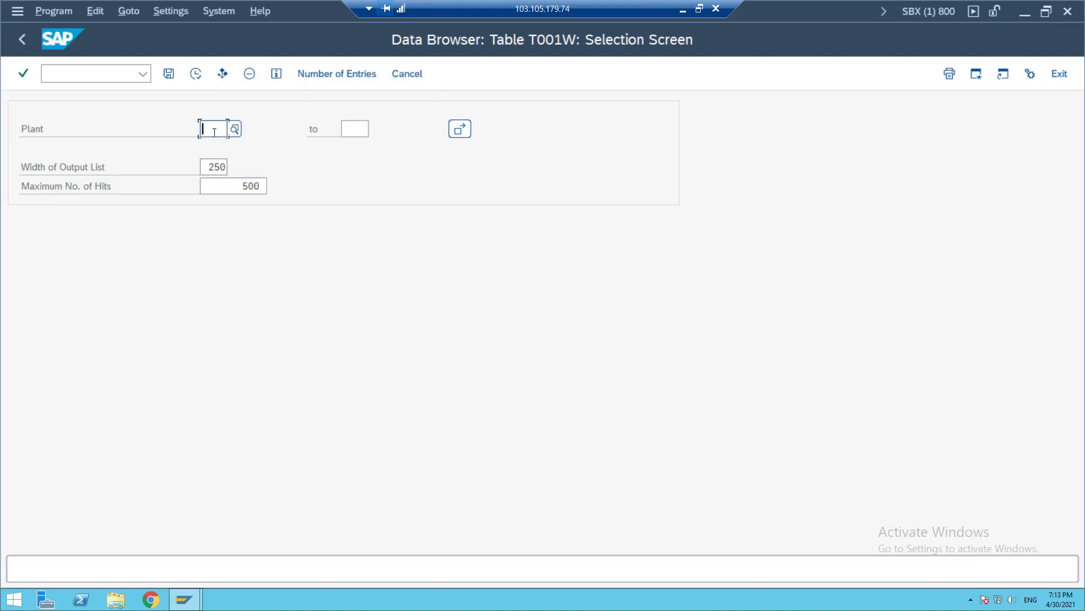
text(900)
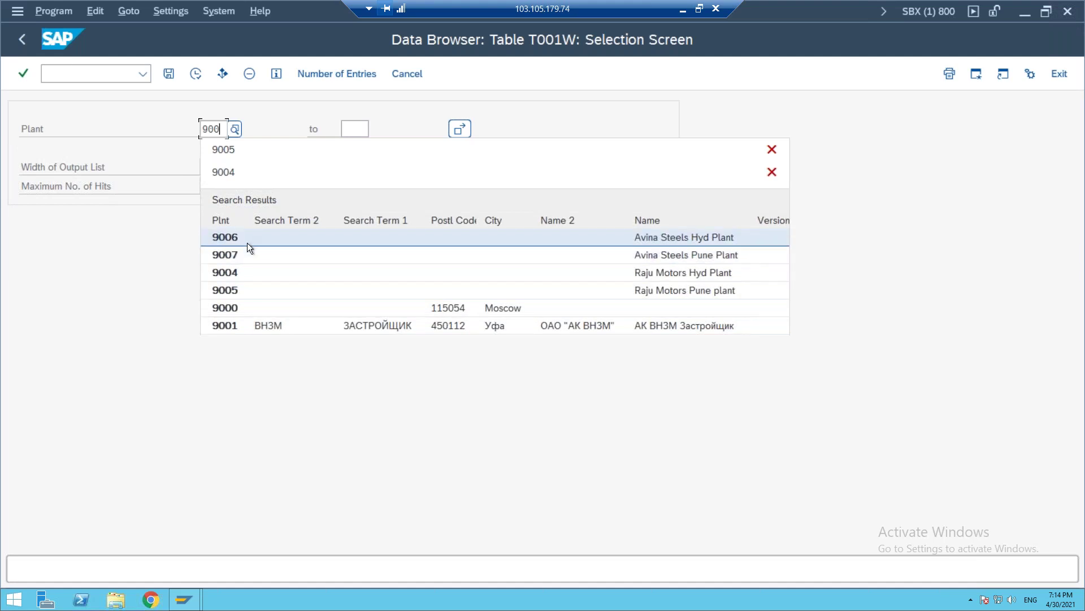
click(228, 238)
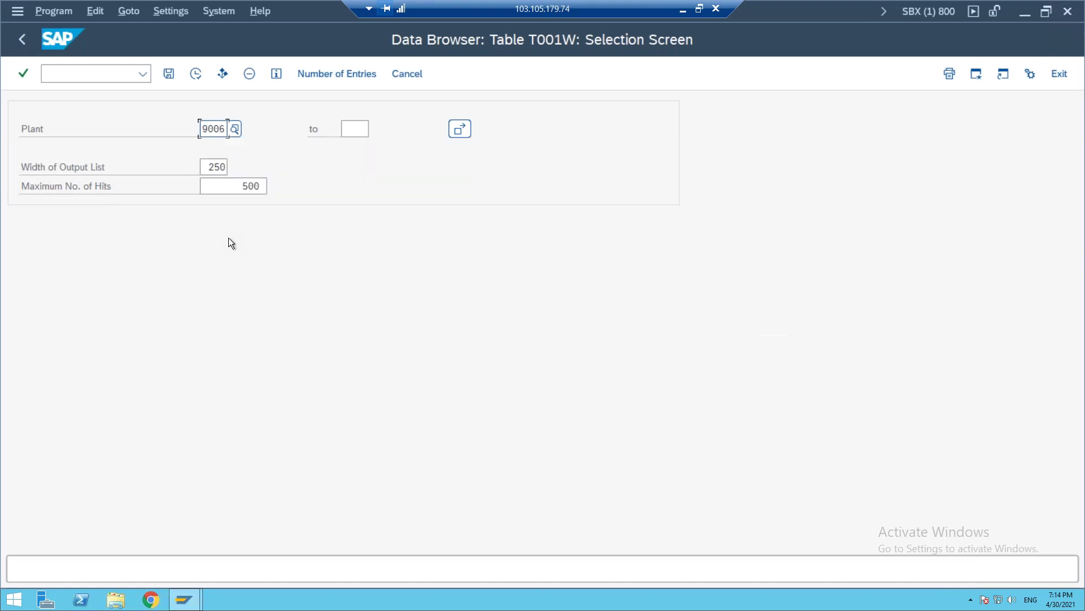
click(199, 74)
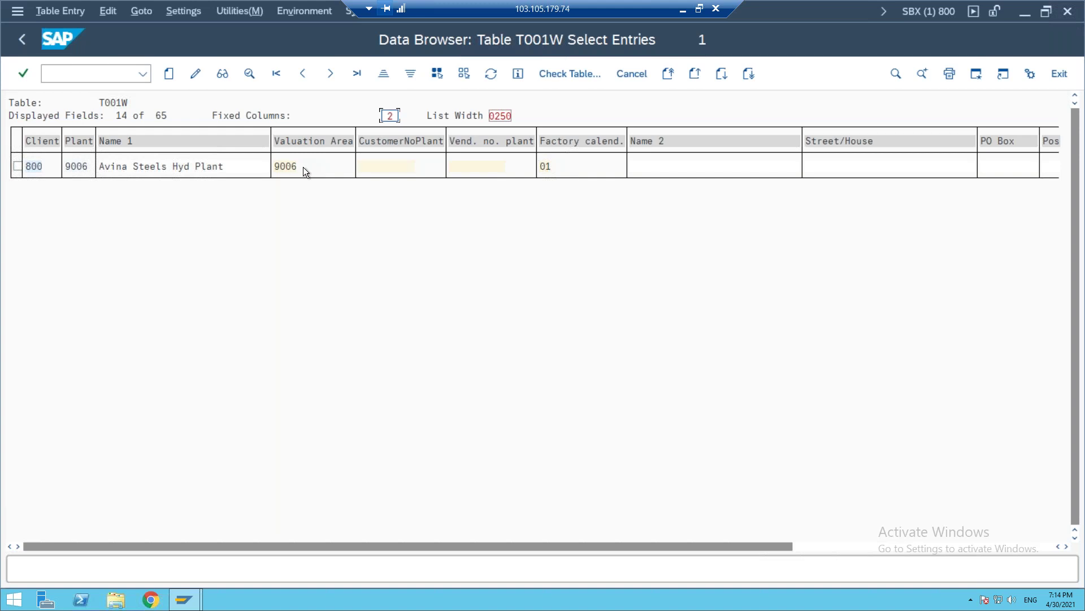
Change the plant to 9007, list Avina Steels Pune Plant, then go back to the table-name screen
click(22, 39)
click(224, 129)
key(BackSpace)
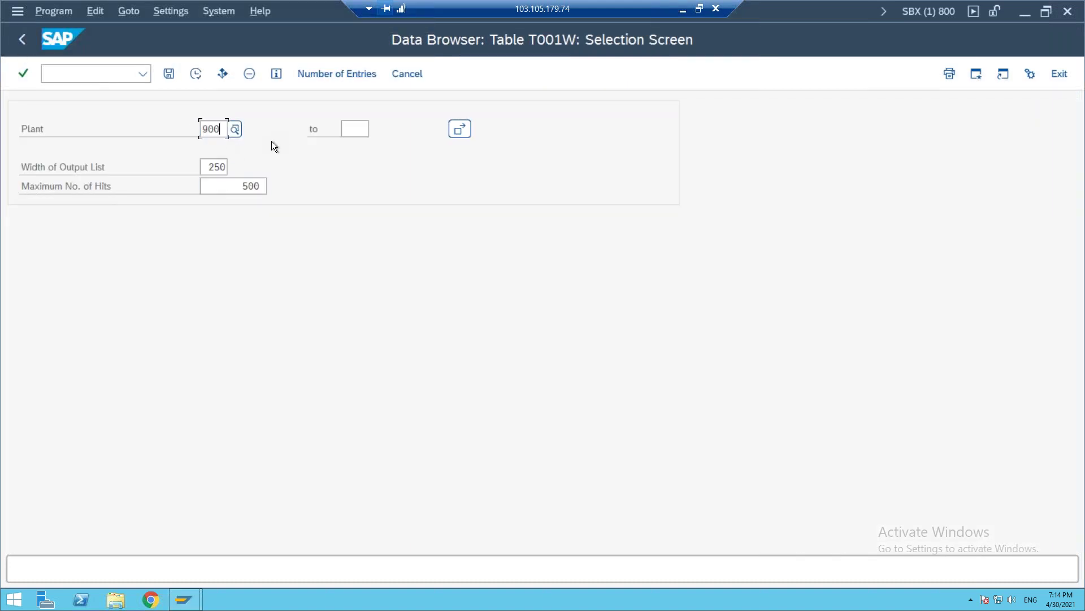
text(7)
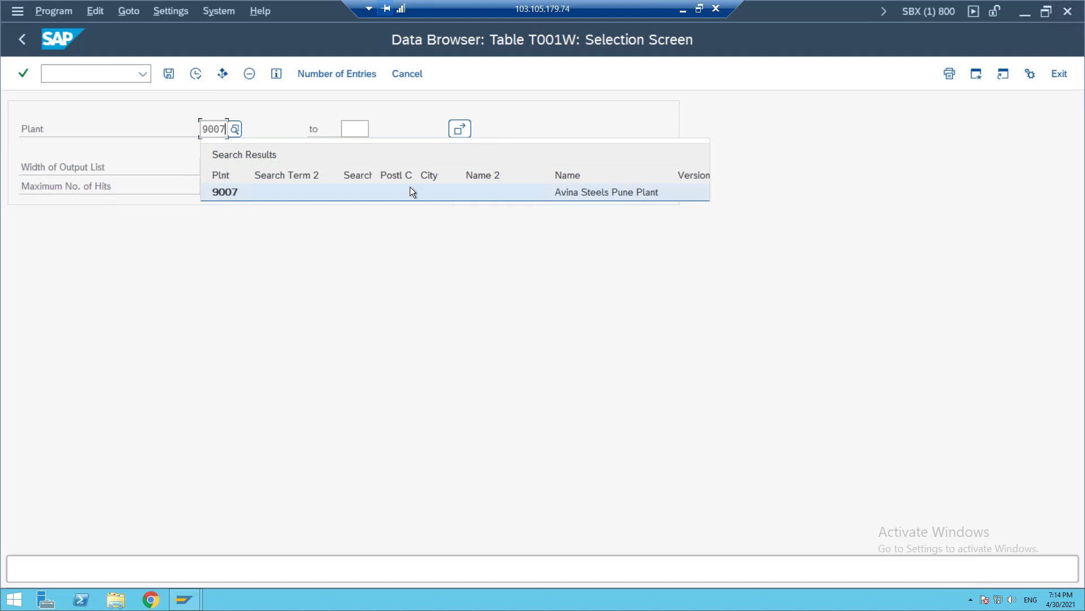
click(220, 192)
click(196, 73)
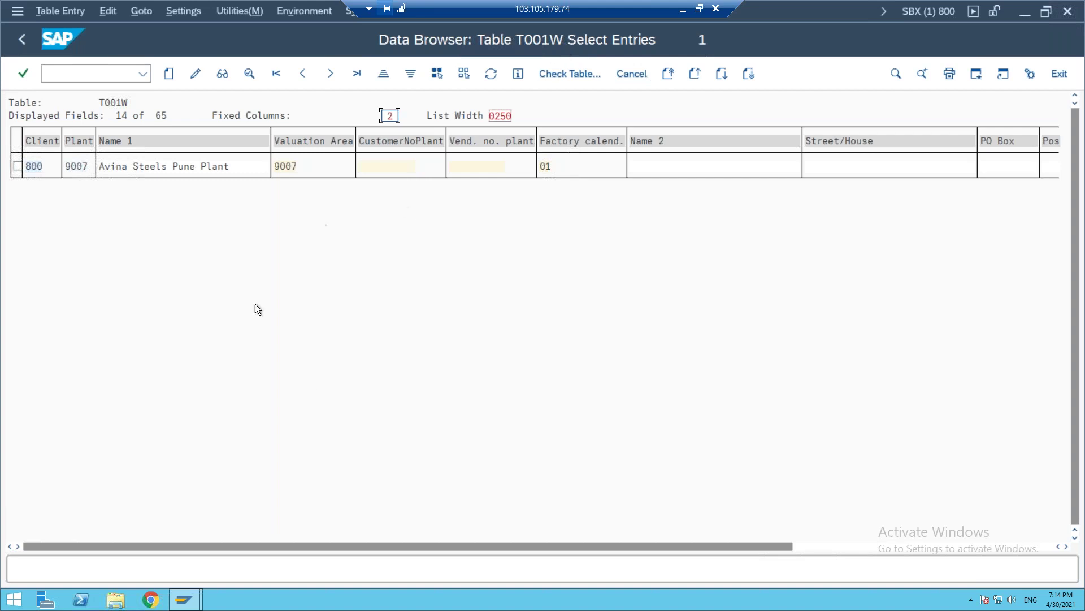
click(28, 38)
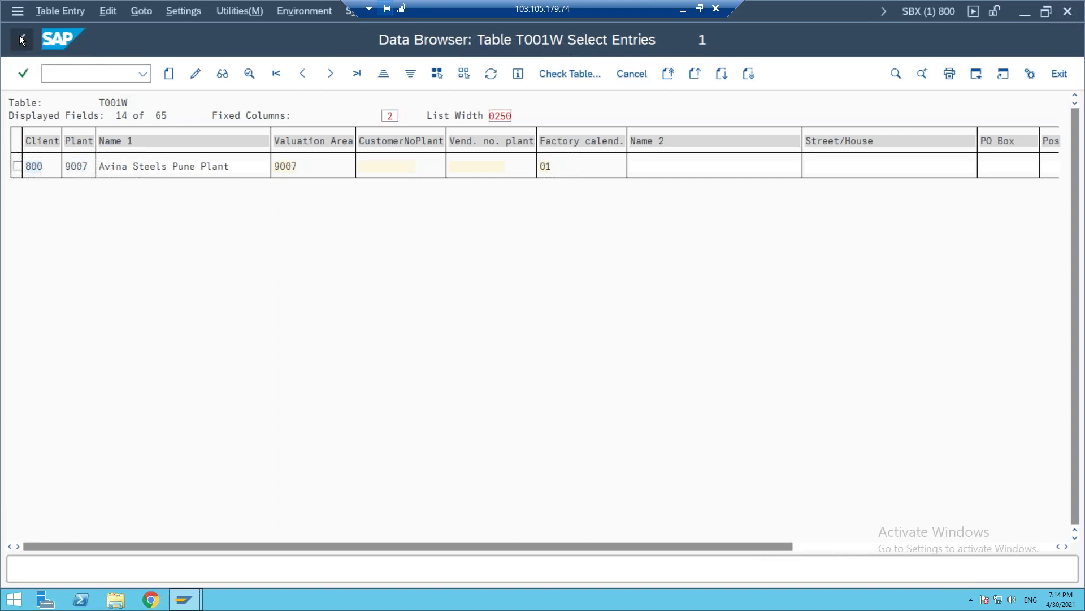
click(228, 129)
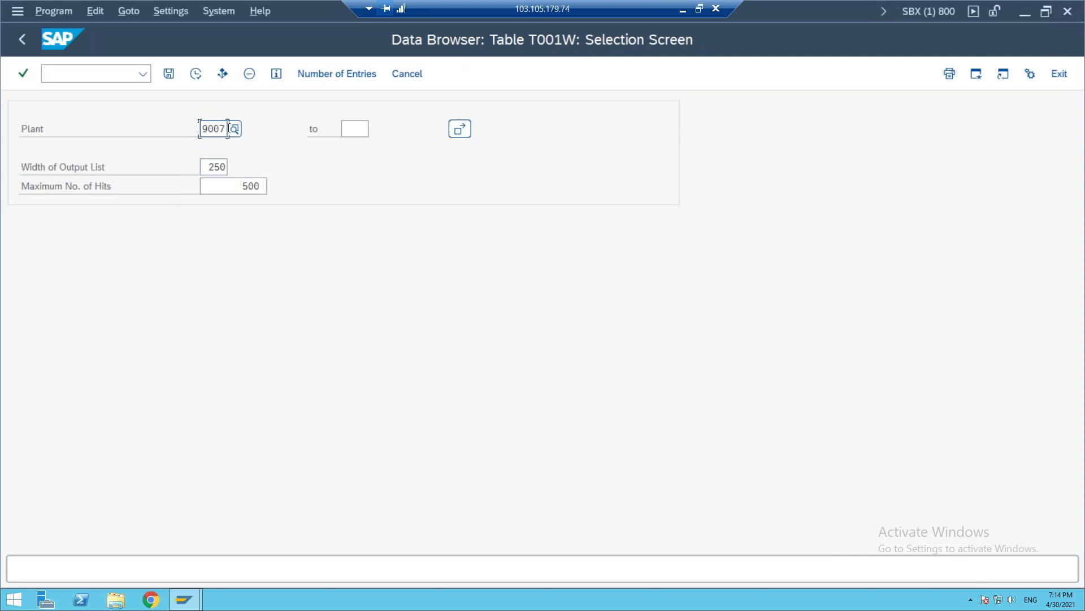
click(23, 38)
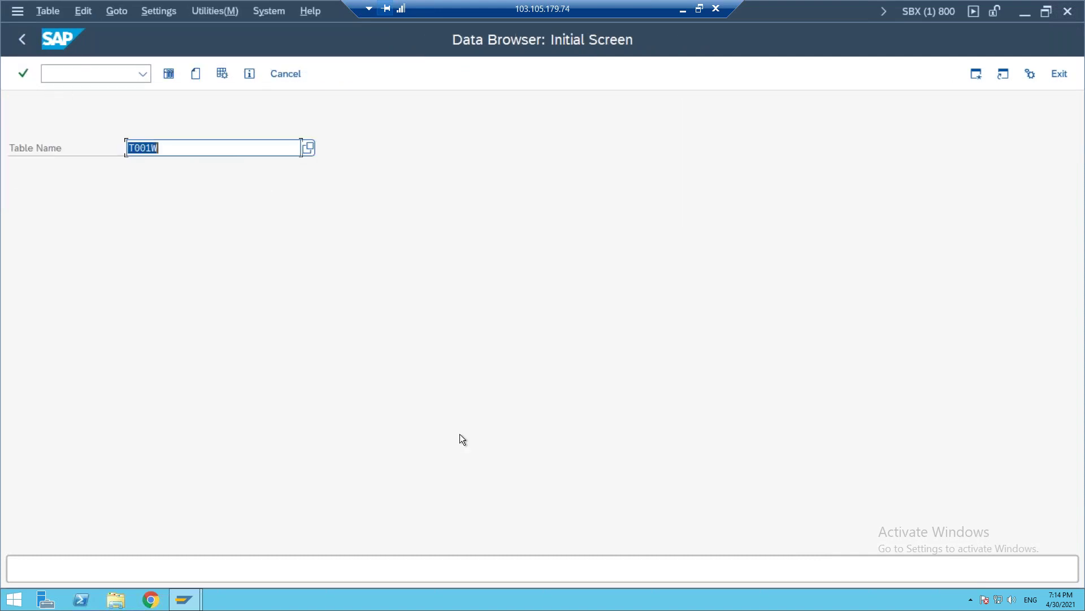
Switch to table T001L and list plant 9006's storage locations 0001 through 0004
click(172, 149)
key(BackSpace)
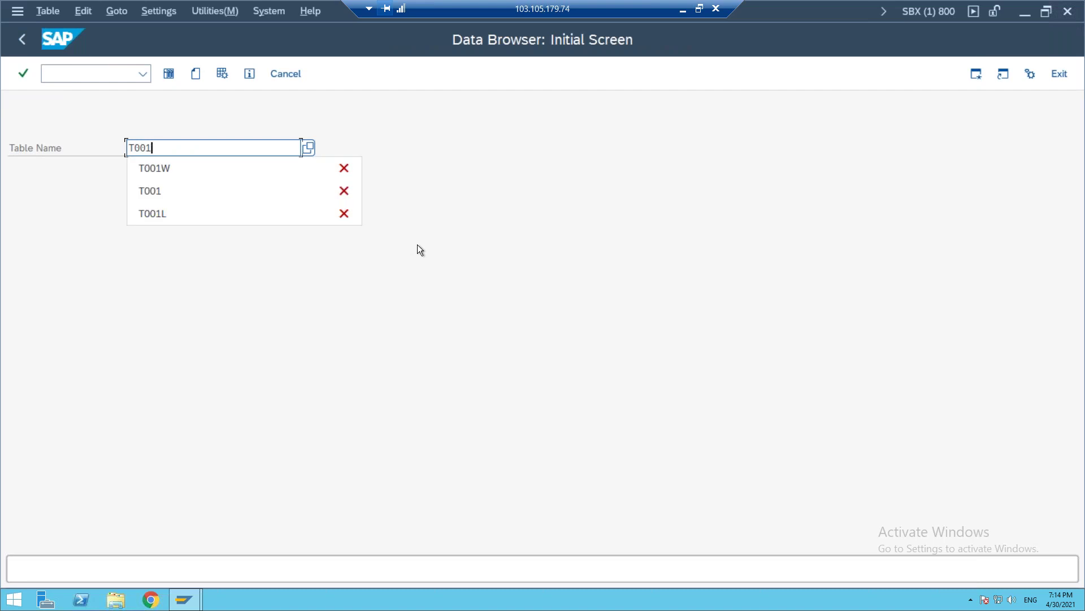
text(L)
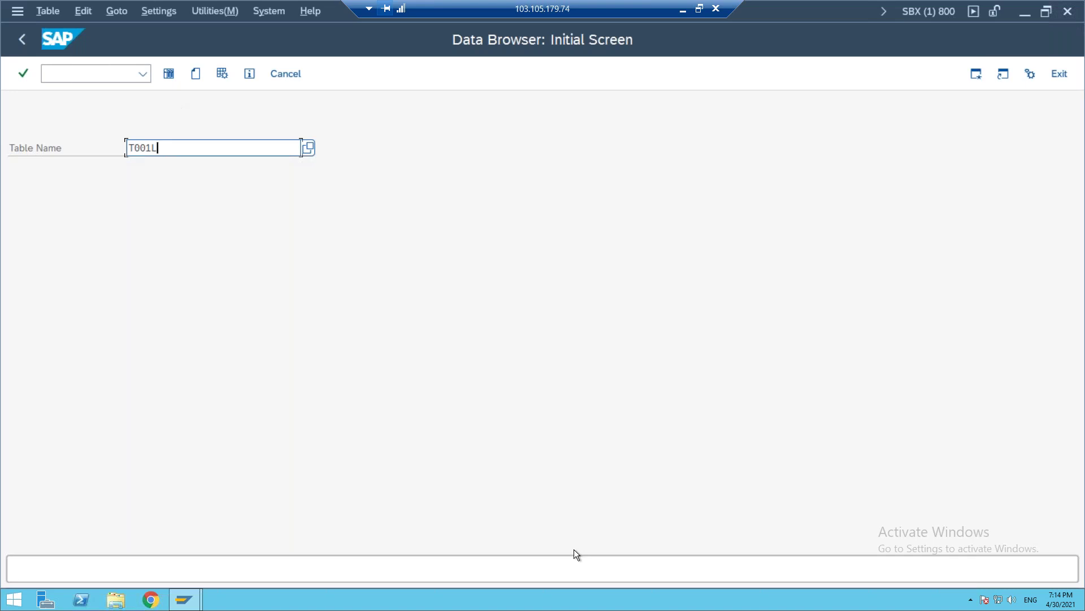
key(Return)
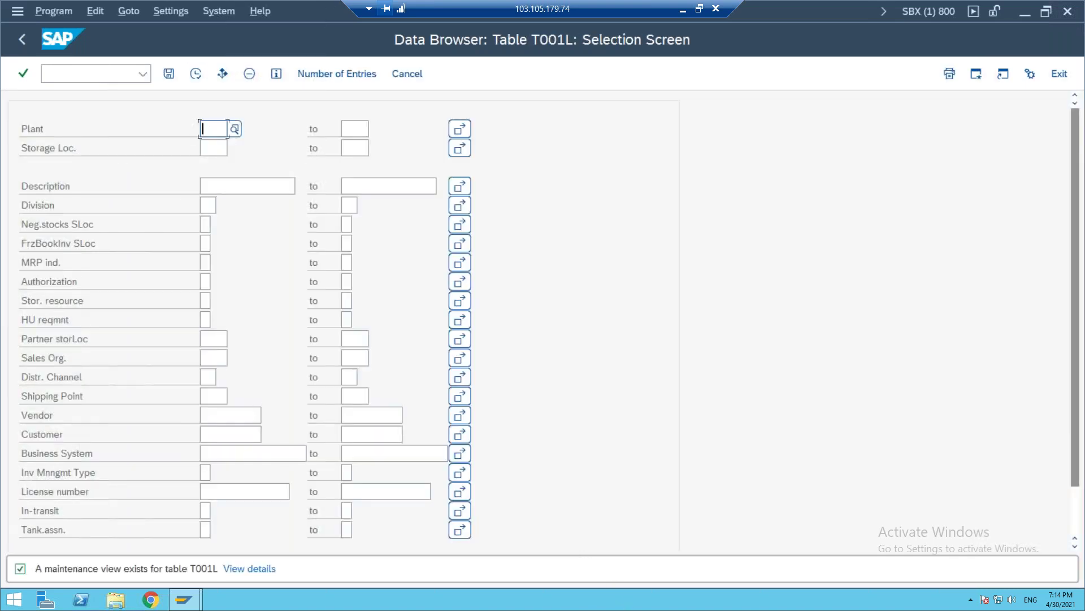
text(9006)
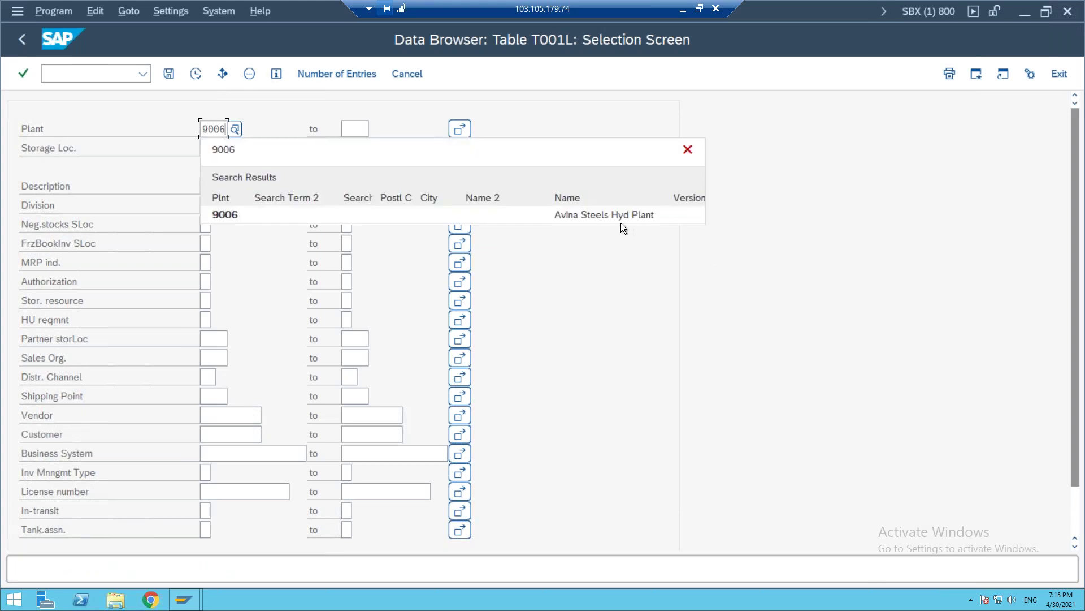
click(607, 214)
click(196, 73)
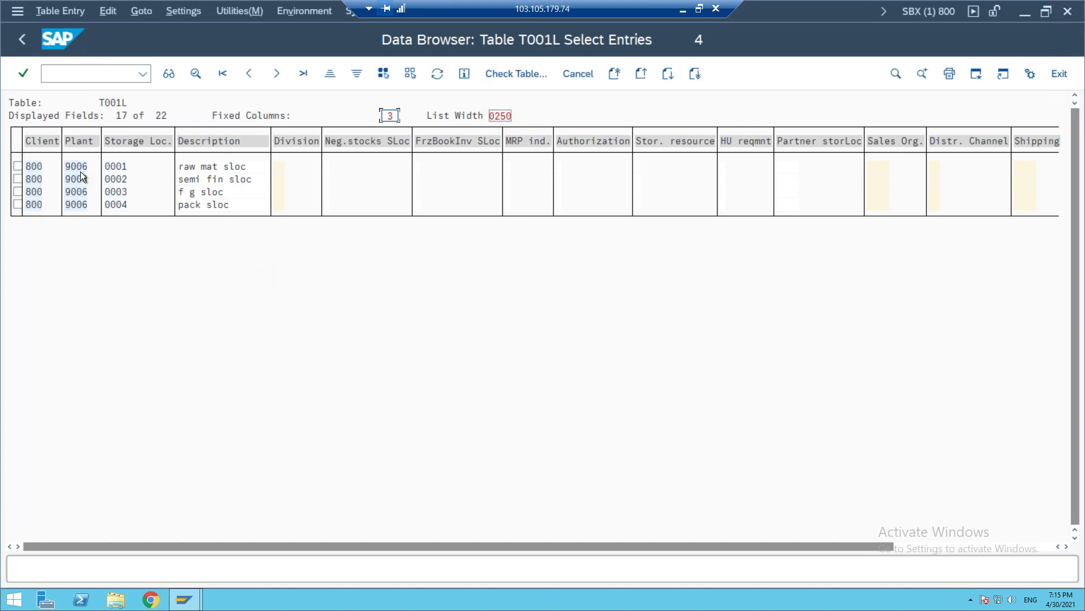
Return to the T001L selection screen and put the cursor in the Plant field holding 9006
click(22, 39)
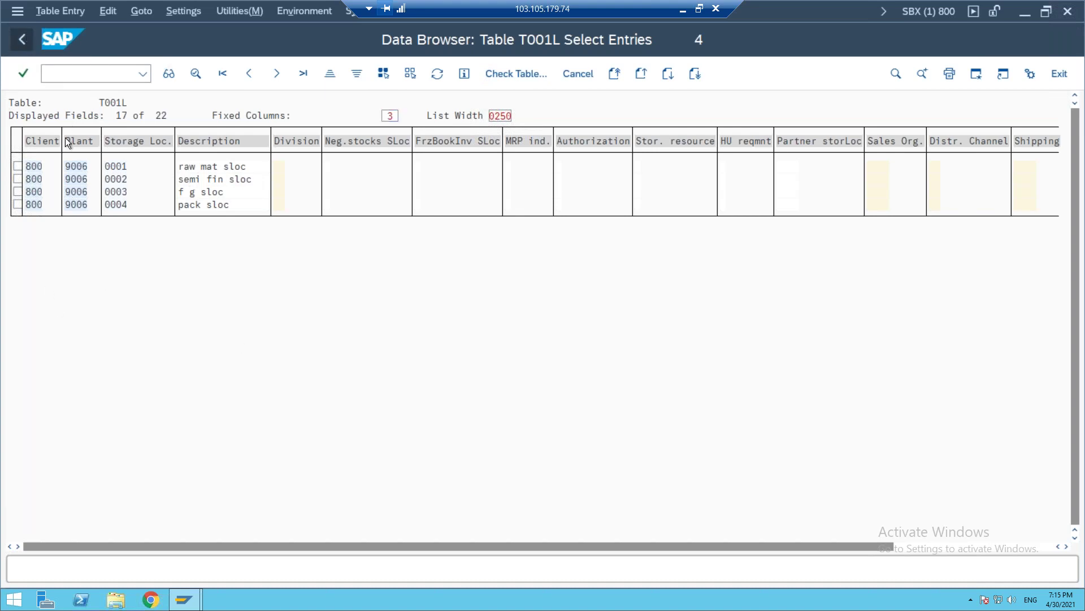
click(225, 129)
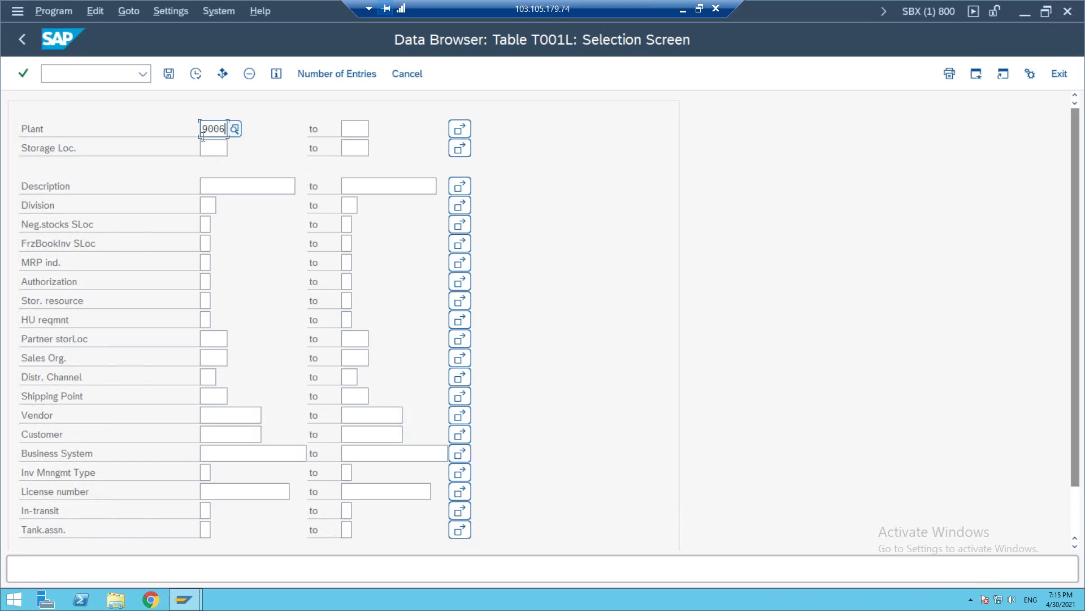
Count T001L entries for plant 9006 (4) and plant 1000 (169), then return to the table-name screen
click(347, 72)
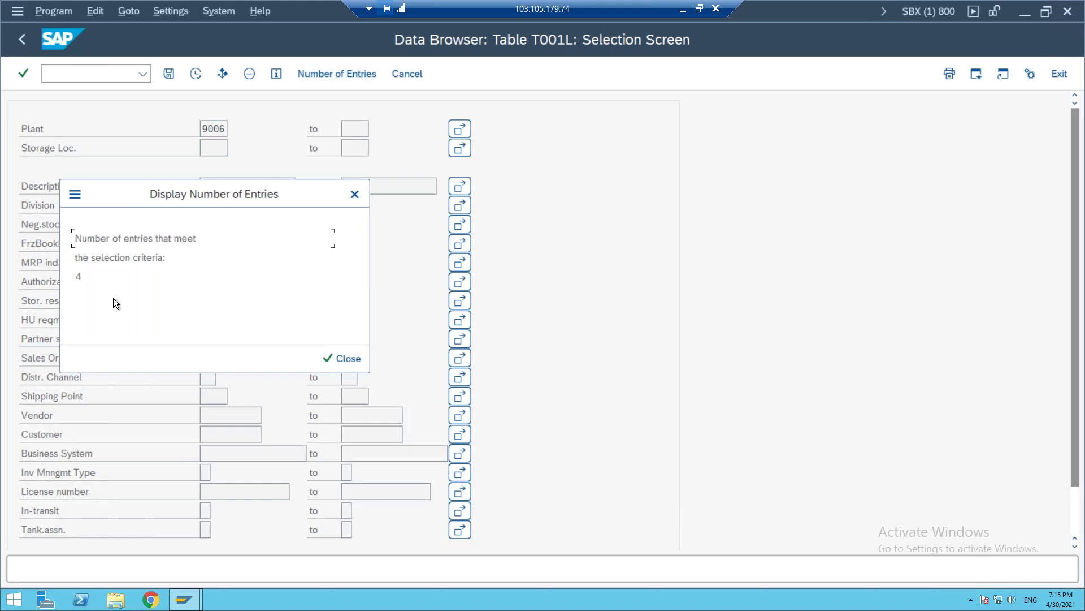
click(350, 357)
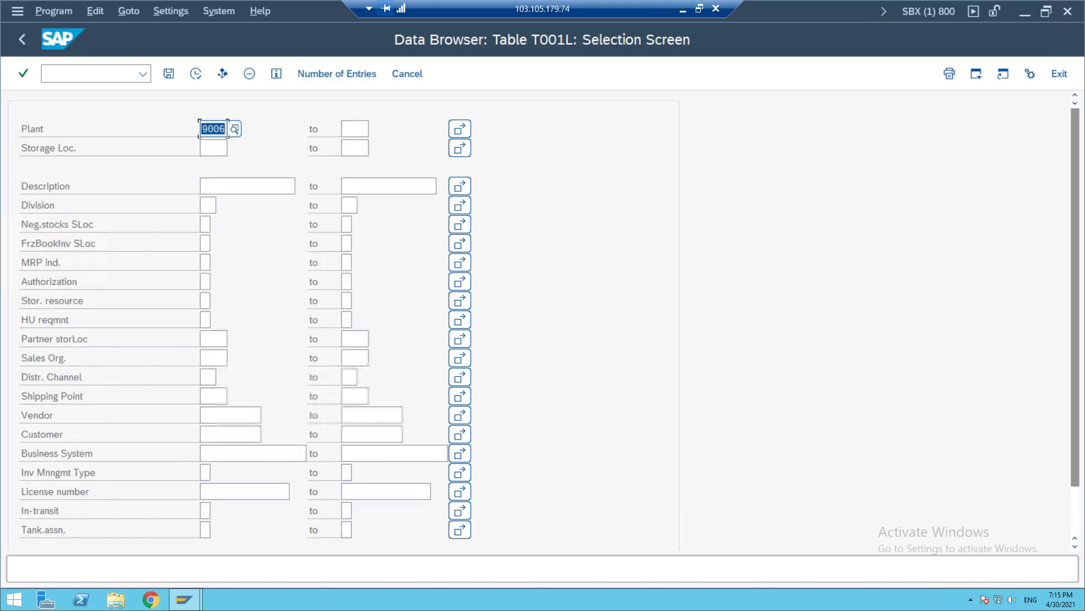
key(BackSpace)
text(1)
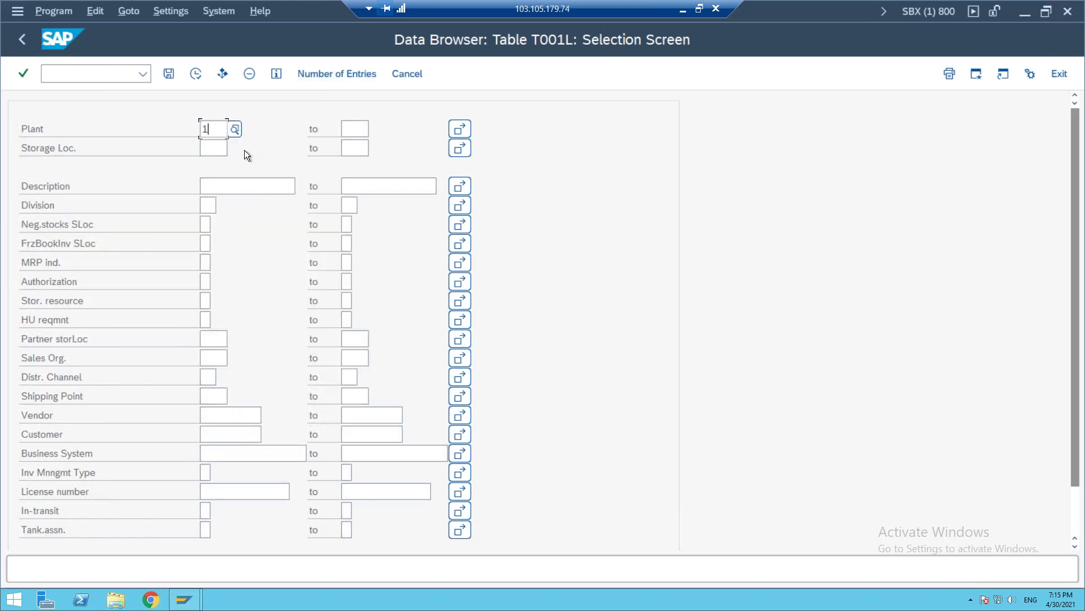
text(000)
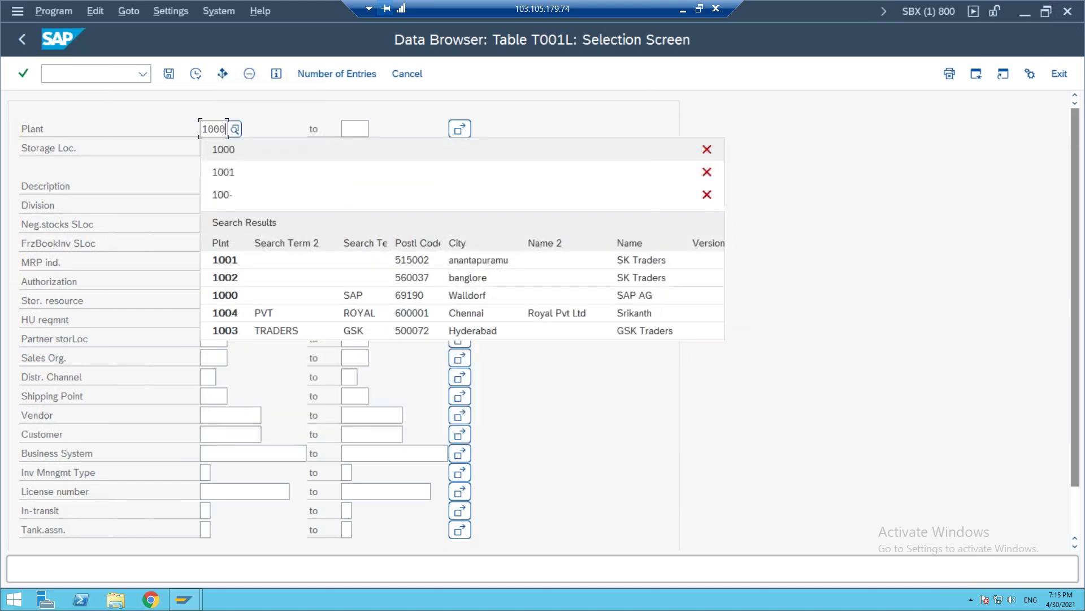
click(308, 111)
click(361, 71)
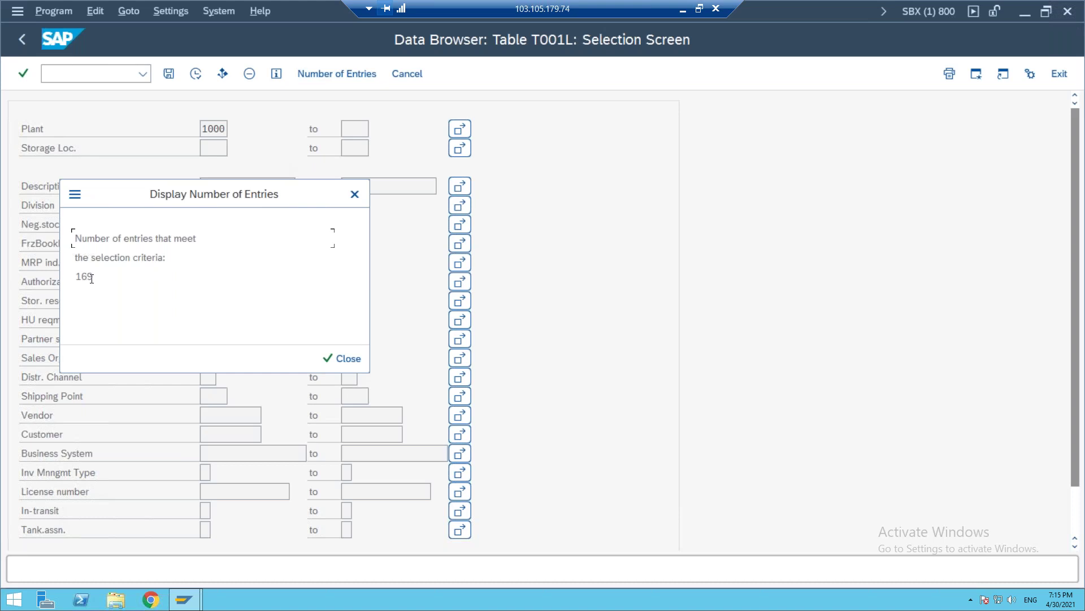
click(337, 358)
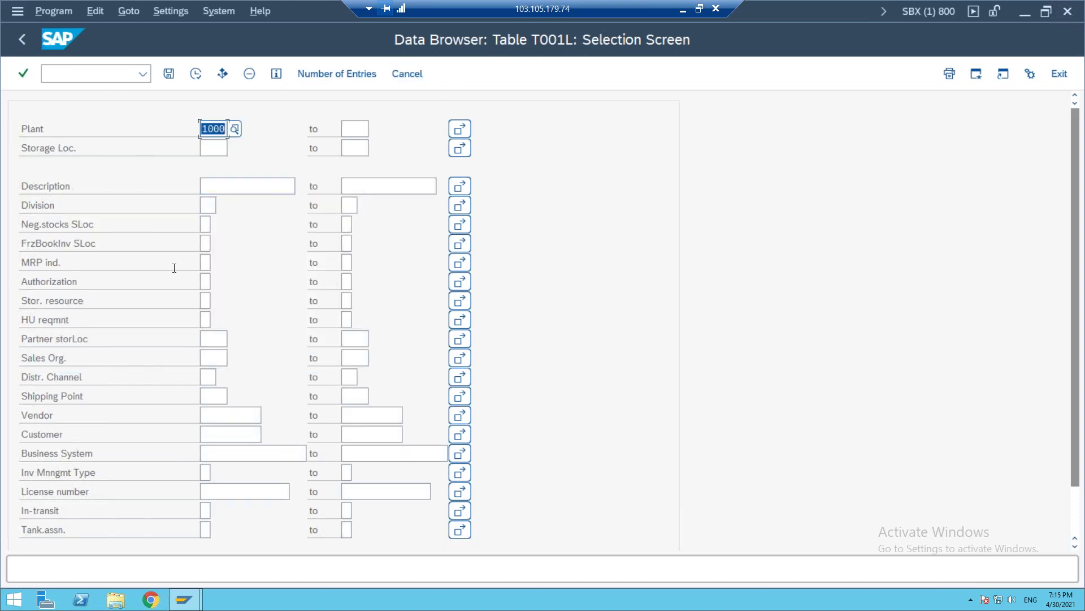
click(22, 43)
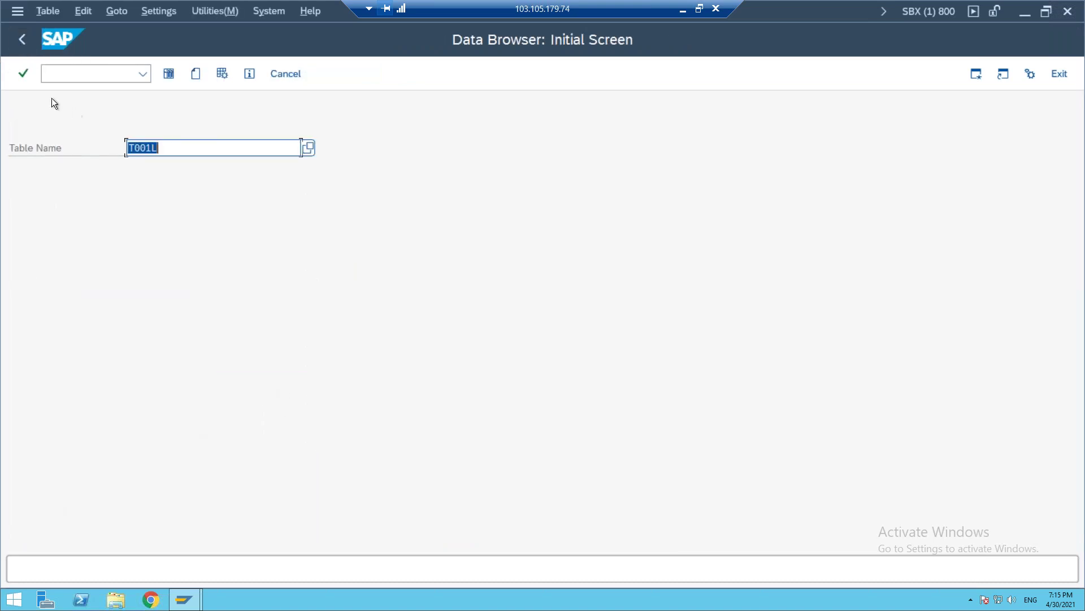
Go back to SAP Easy Access and restart the SE16 Data Browser
click(25, 41)
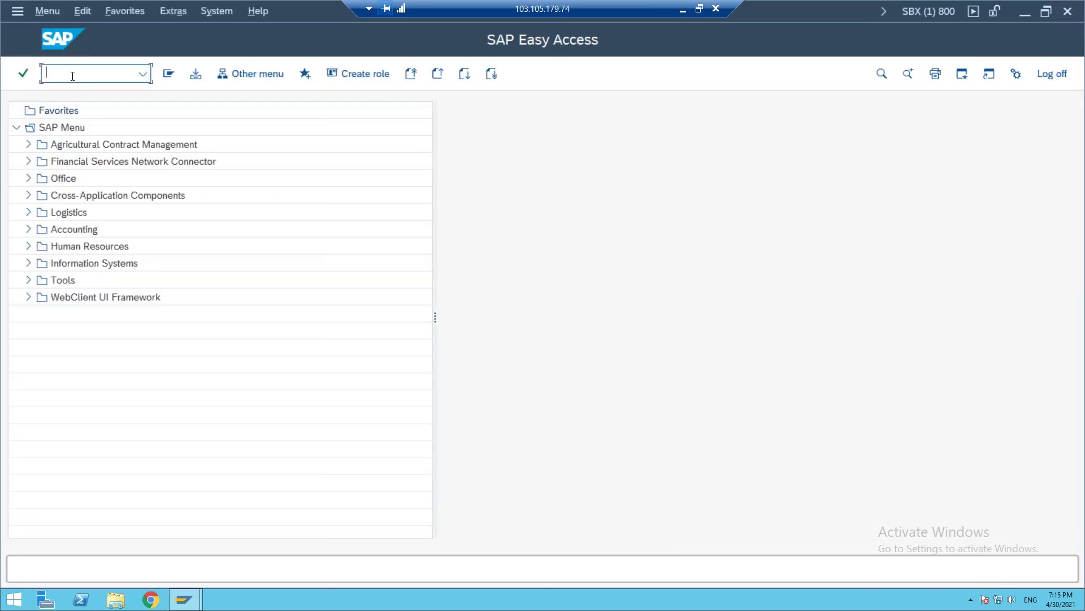
text(SE1)
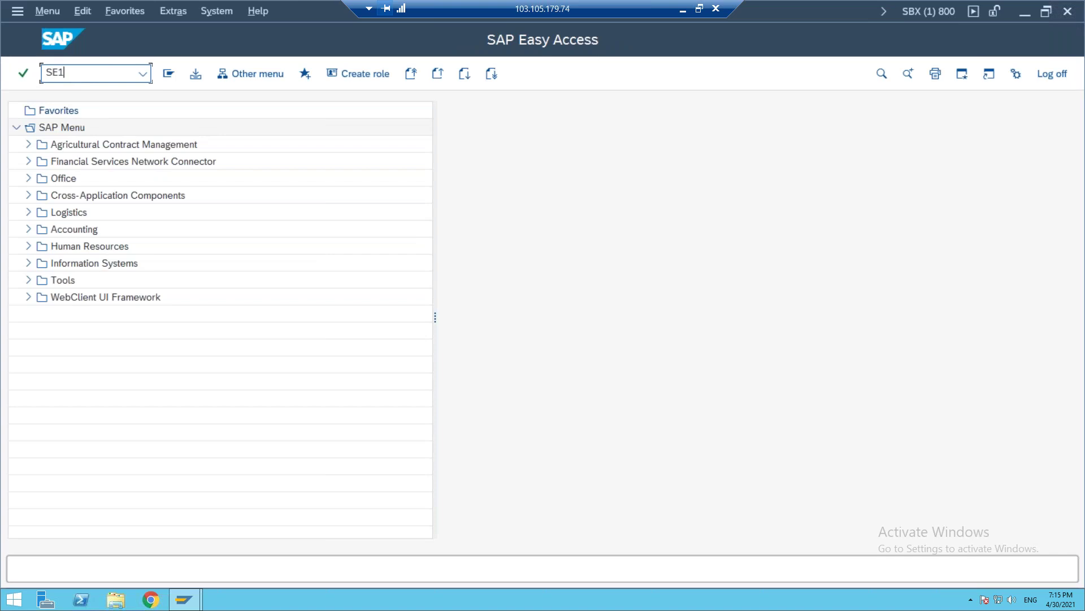
text(6)
key(Return)
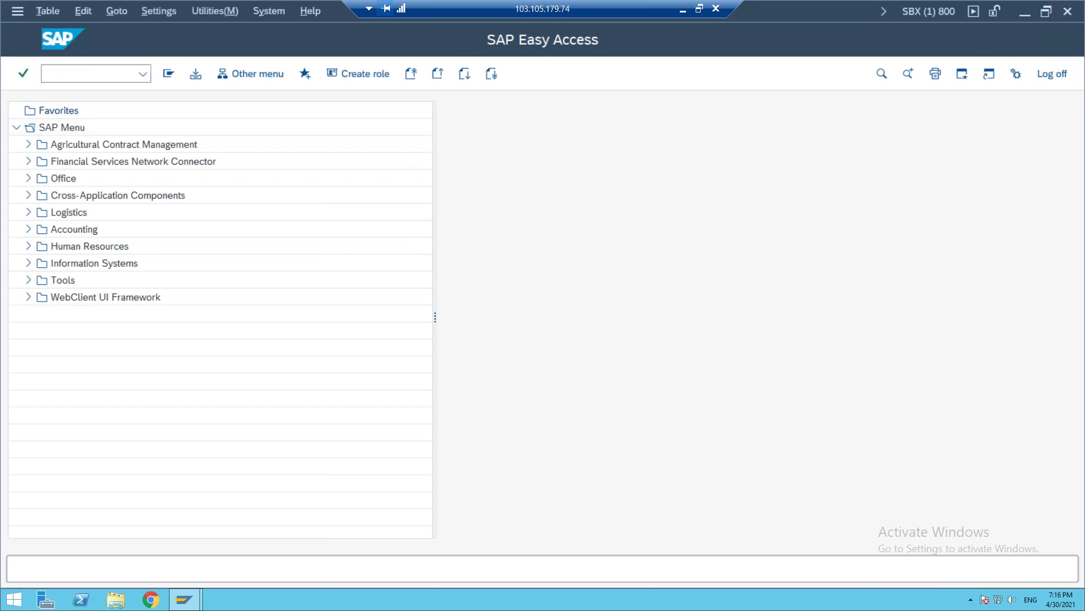
Open table T024E's selection screen and enter purchasing organization 9123
click(159, 148)
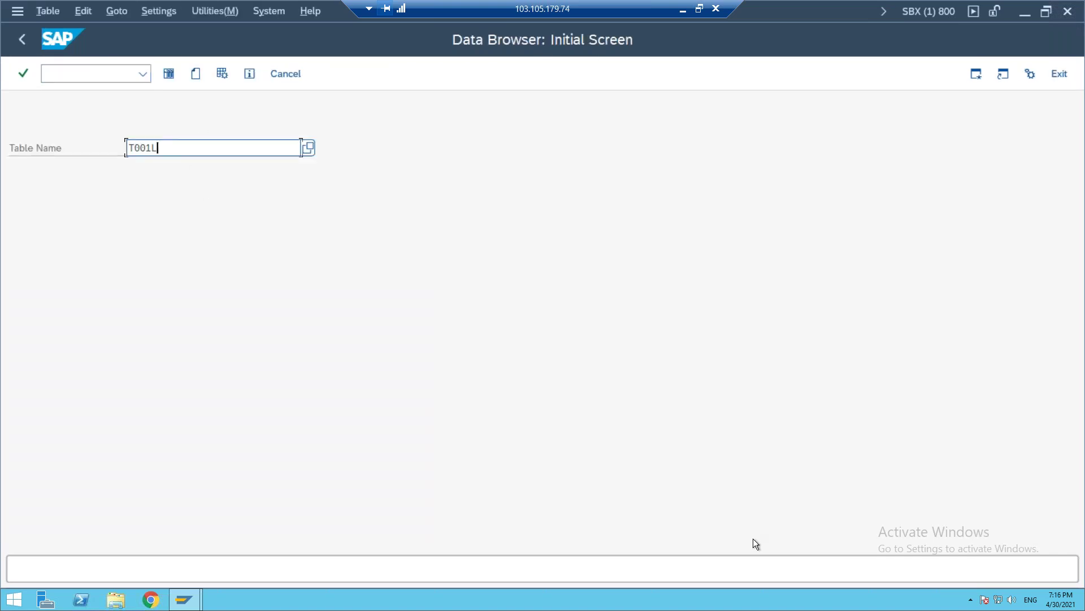
key(BackSpace)
key(BackSpace)
key(BackSpace)
key(BackSpace)
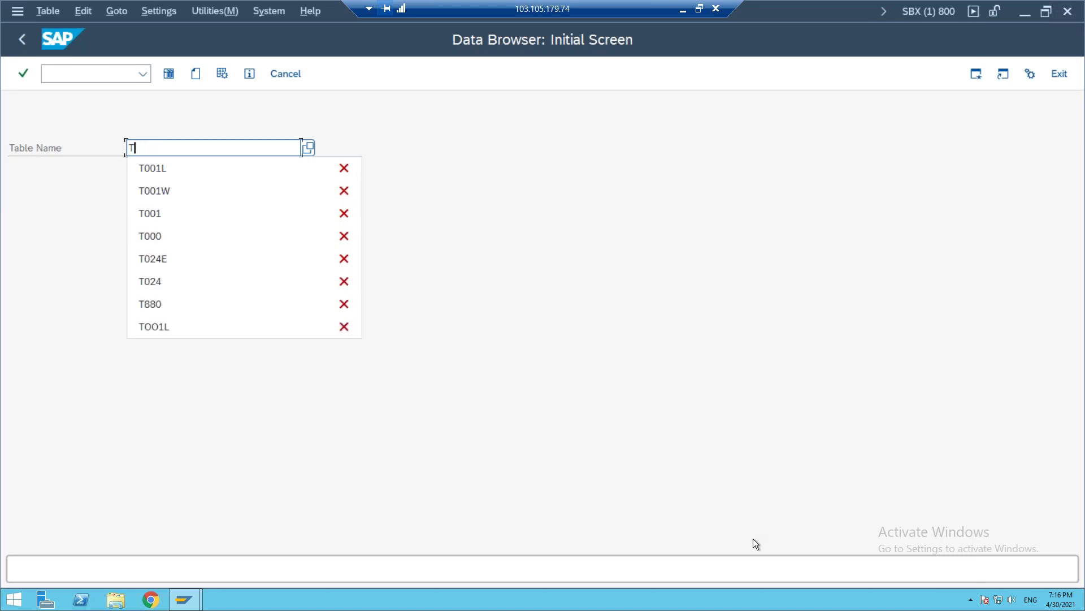
text(024E)
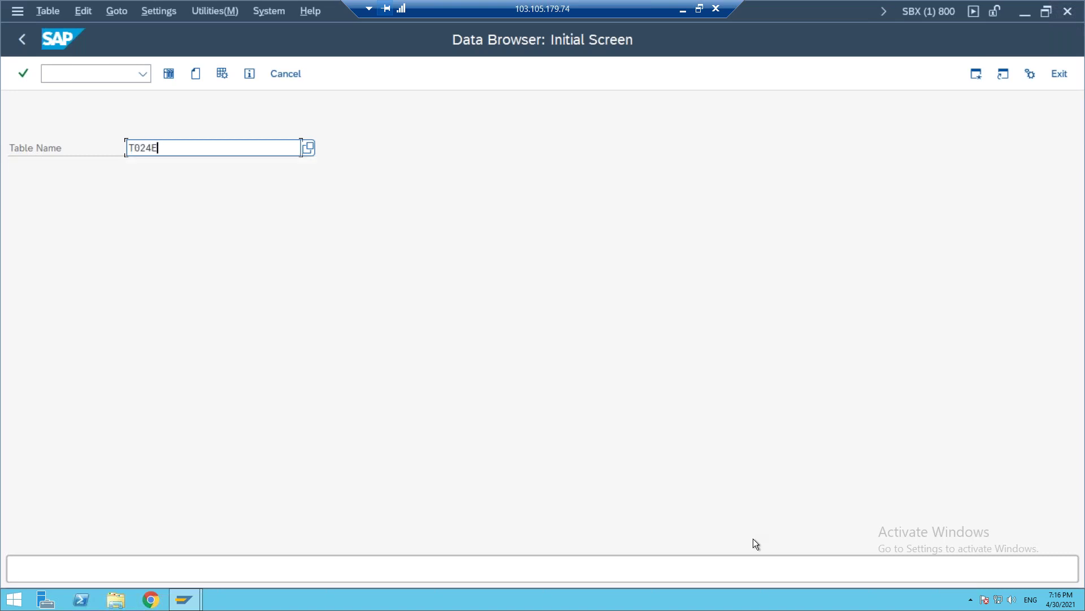
key(Return)
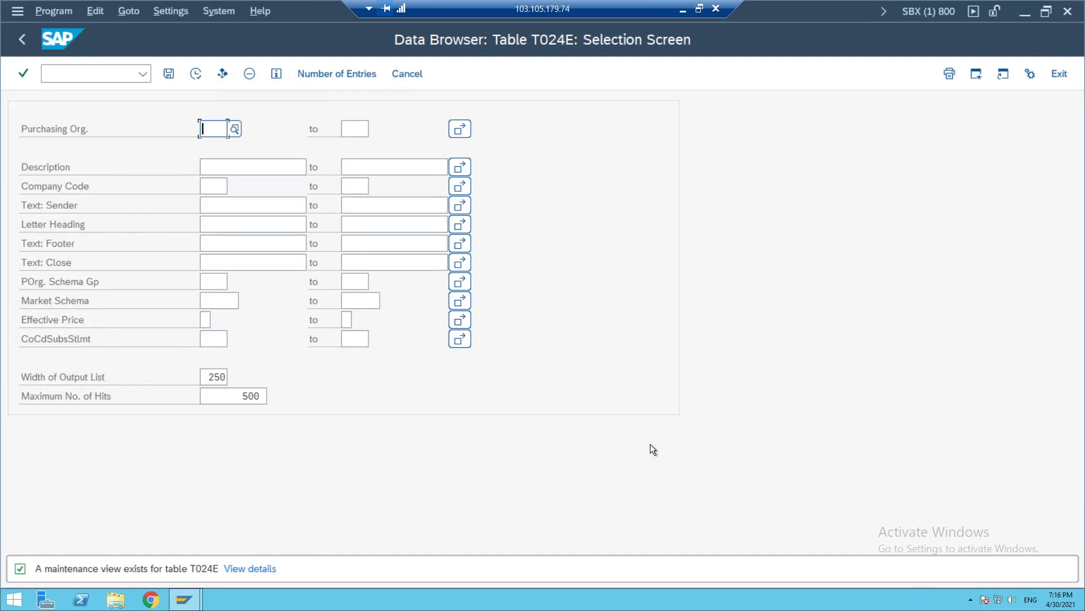
text(9123)
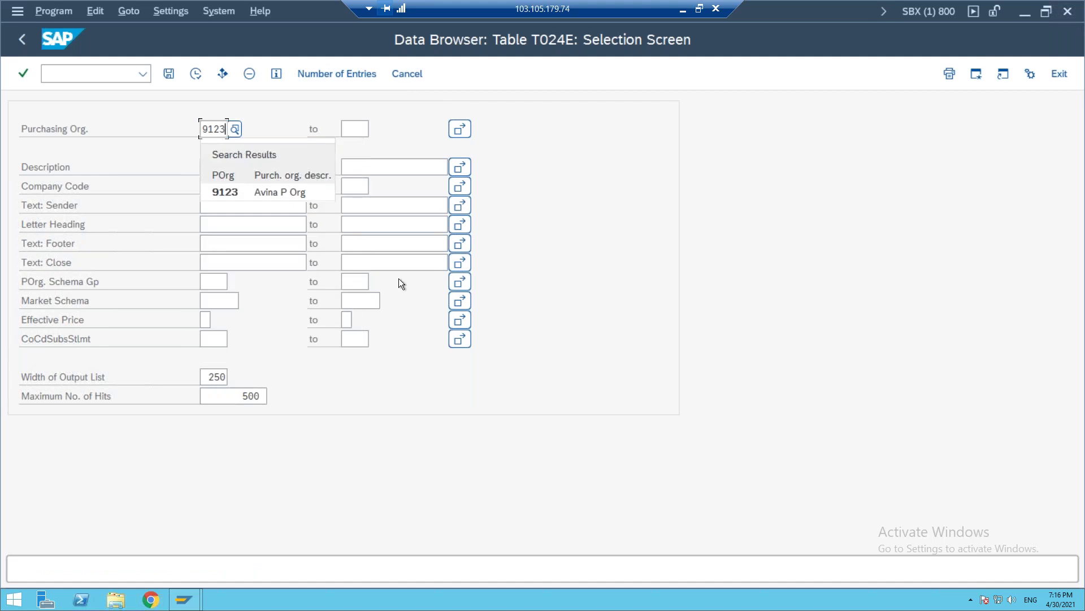
List T024E for purchasing org 9123 (Avina P Org, company code 9004), then back out to SAP Easy Access
click(225, 192)
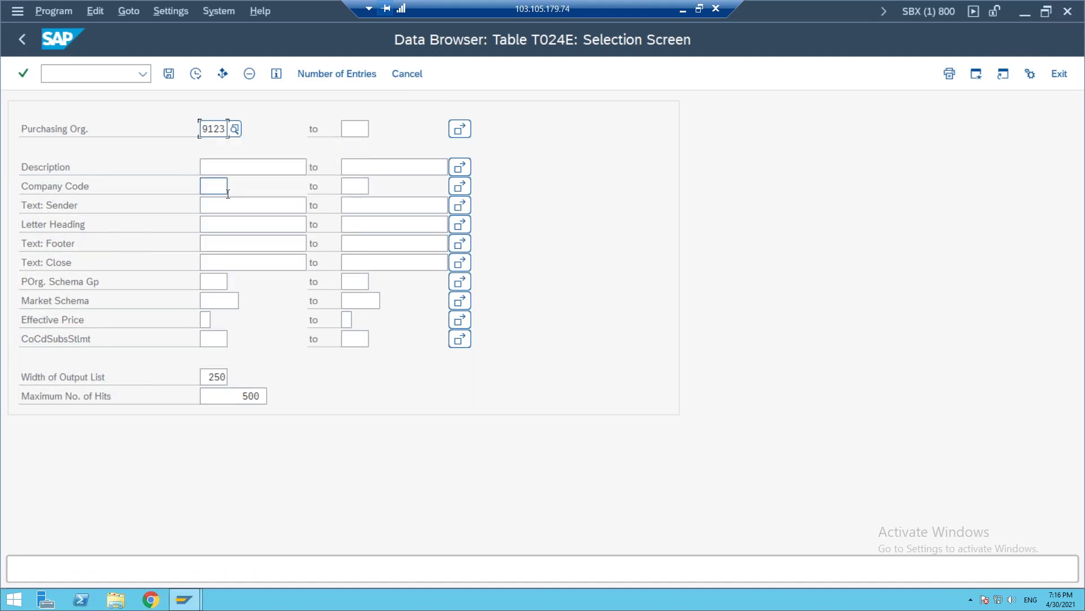
click(202, 75)
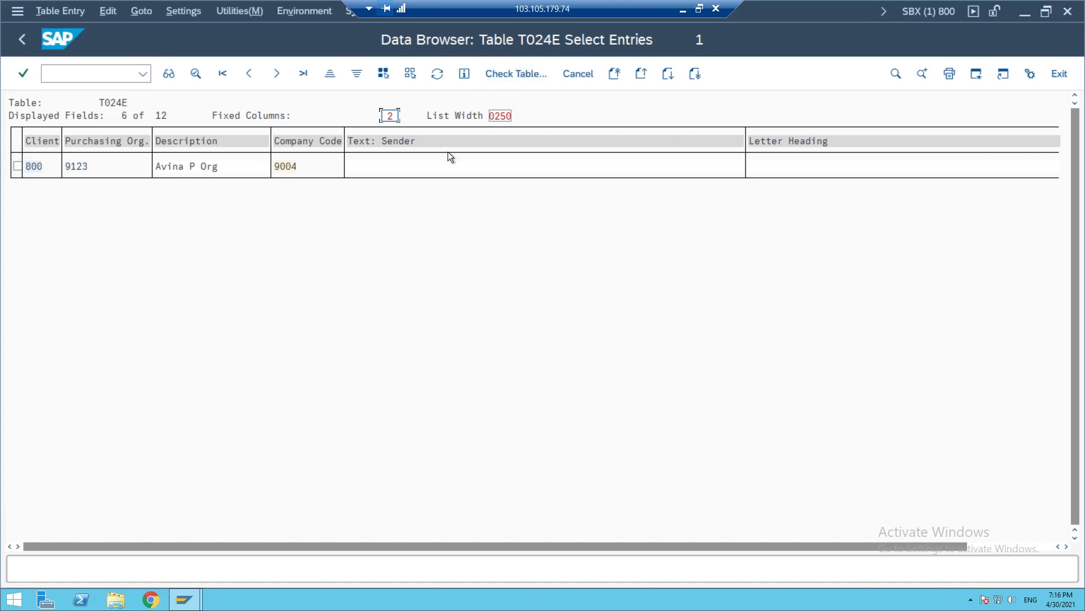
click(25, 41)
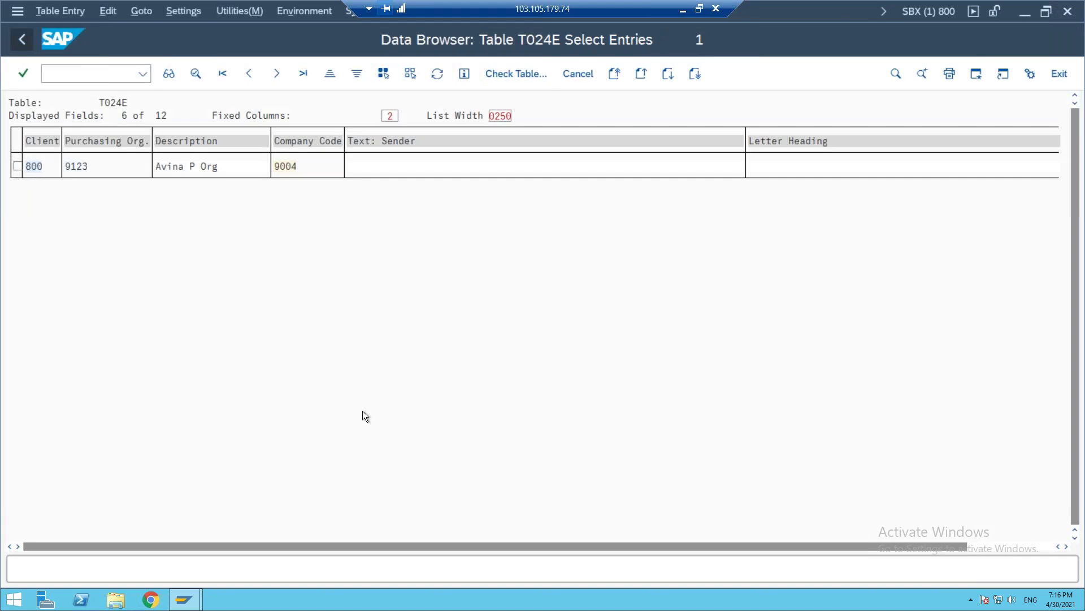
click(25, 41)
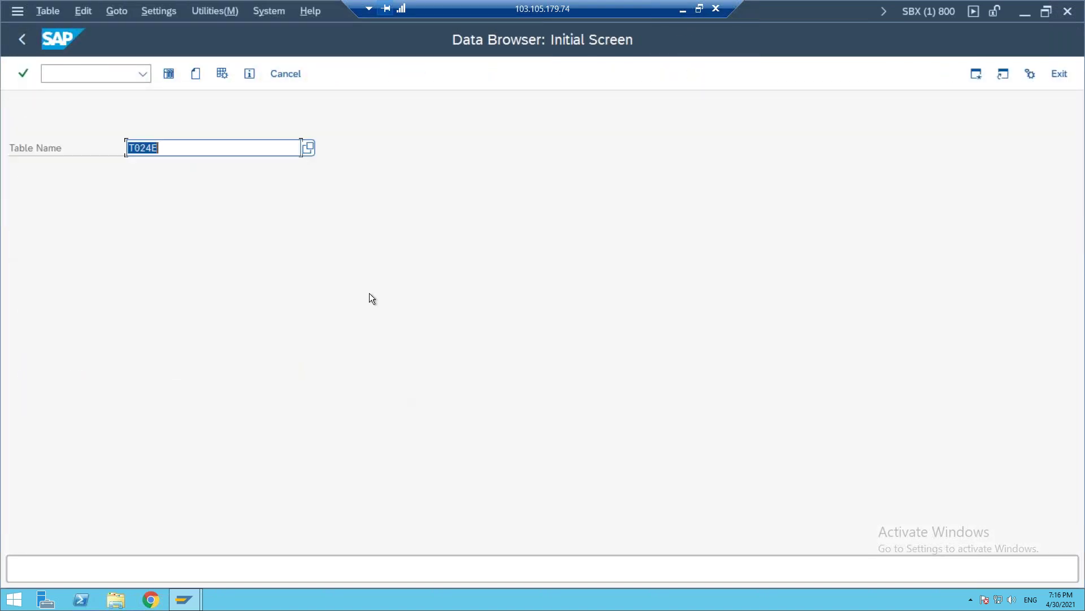
click(24, 40)
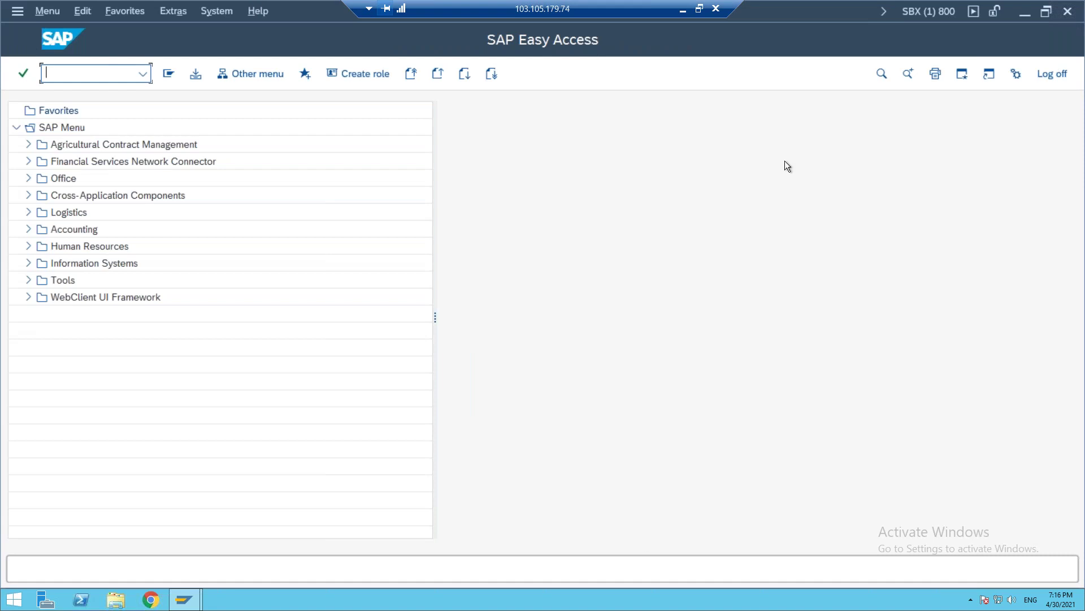
Minimize the remote session and bring up the Notepad org table list maximized
click(683, 10)
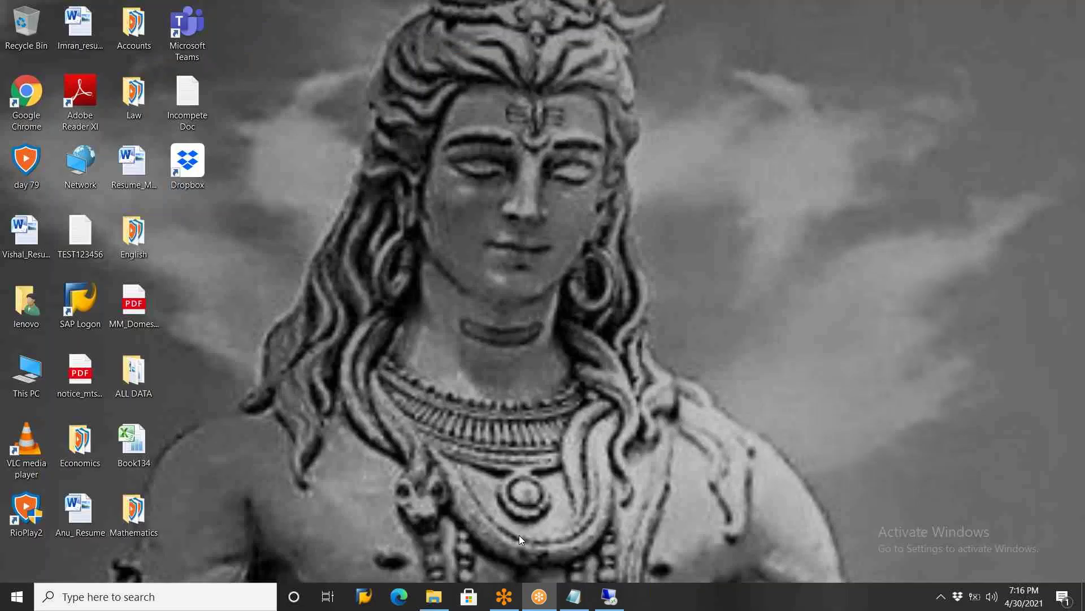
click(574, 597)
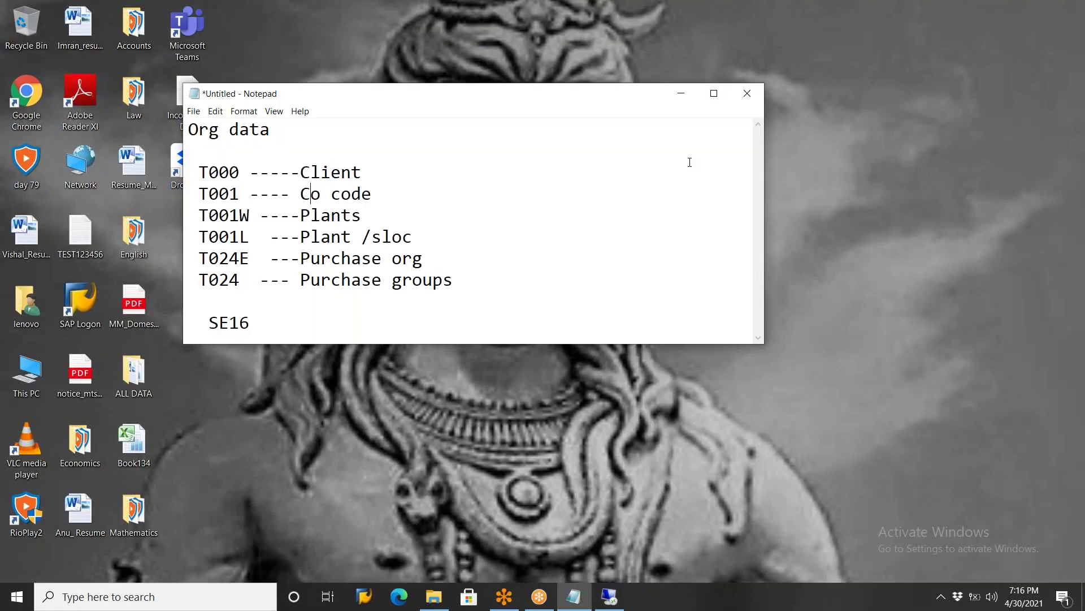
click(718, 98)
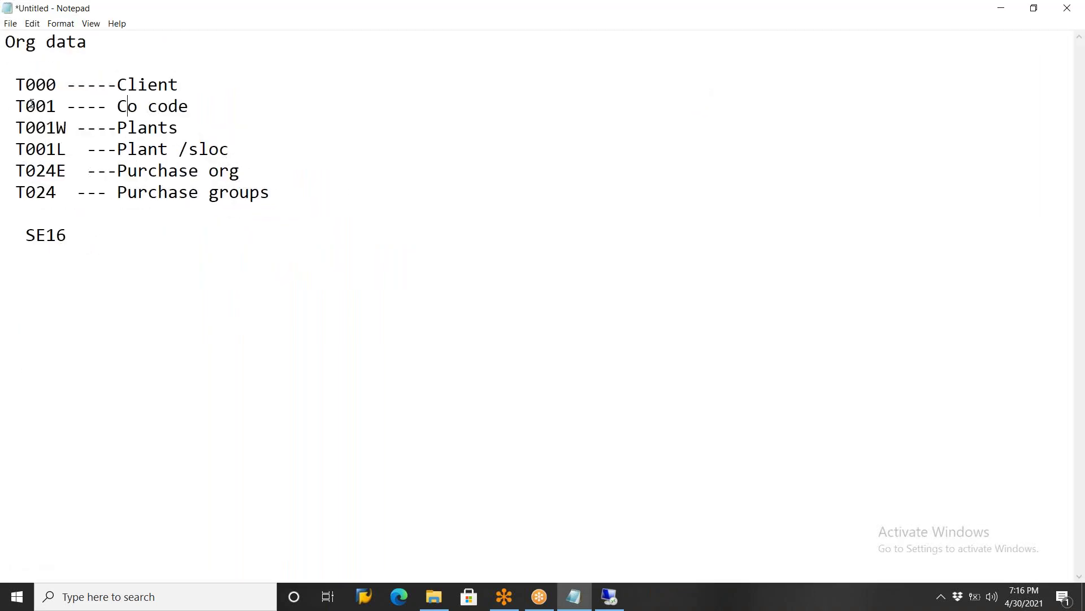
Delete the trailing SE16 line from the Notepad list, add a blank line, and return to SAP
drag(35, 237, 107, 243)
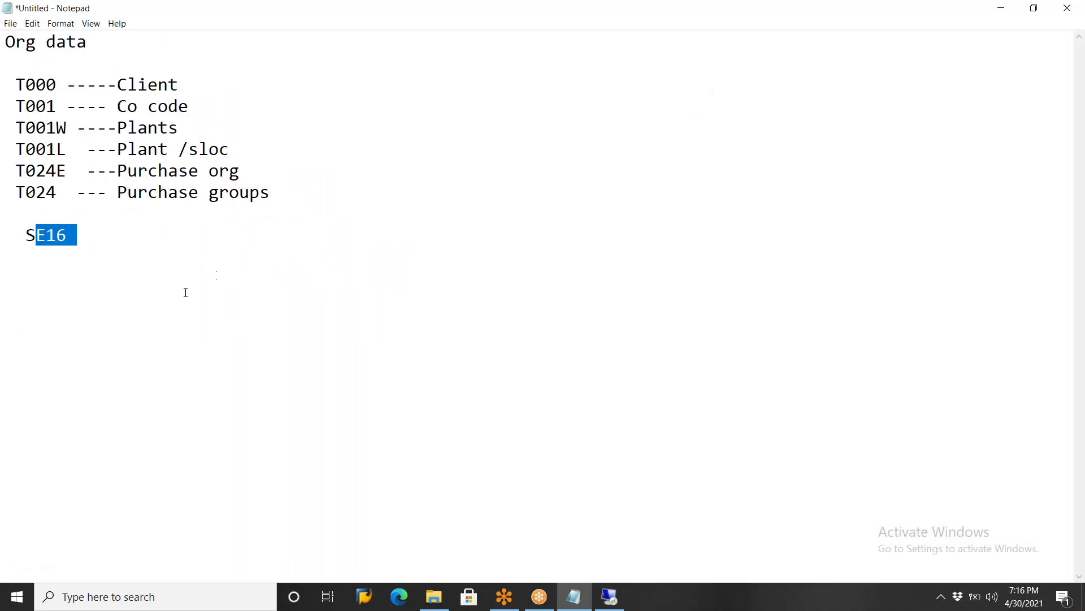
click(681, 467)
key(BackSpace)
key(BackSpace)
key(BackSpace)
key(BackSpace)
key(BackSpace)
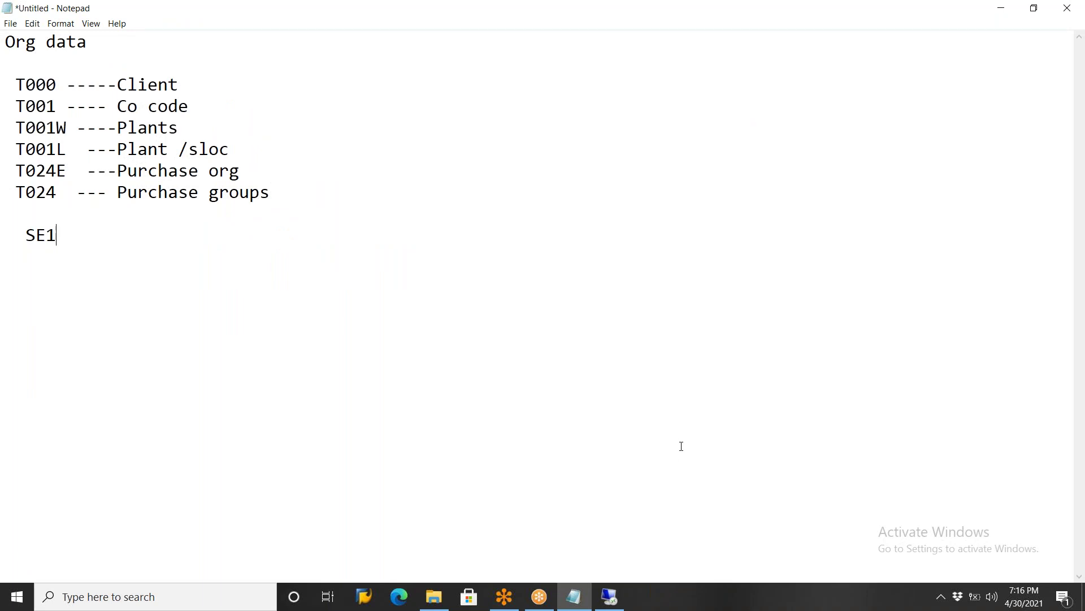
key(Return)
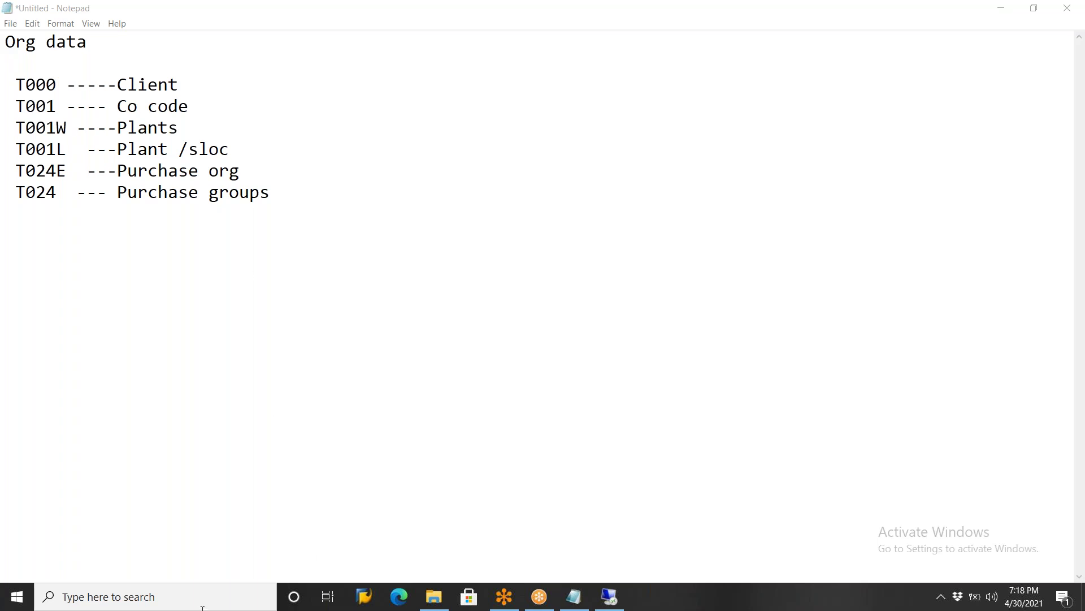
click(609, 597)
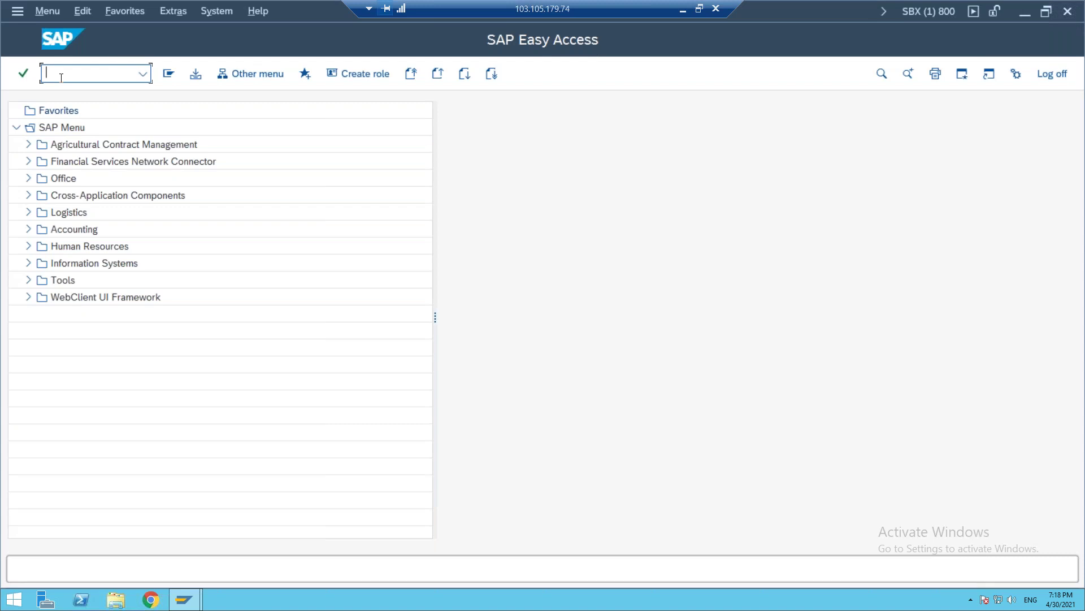
Run SPRO, open the SAP Reference IMG, and scroll the tree down to Materials Management
text(SPRO)
key(Return)
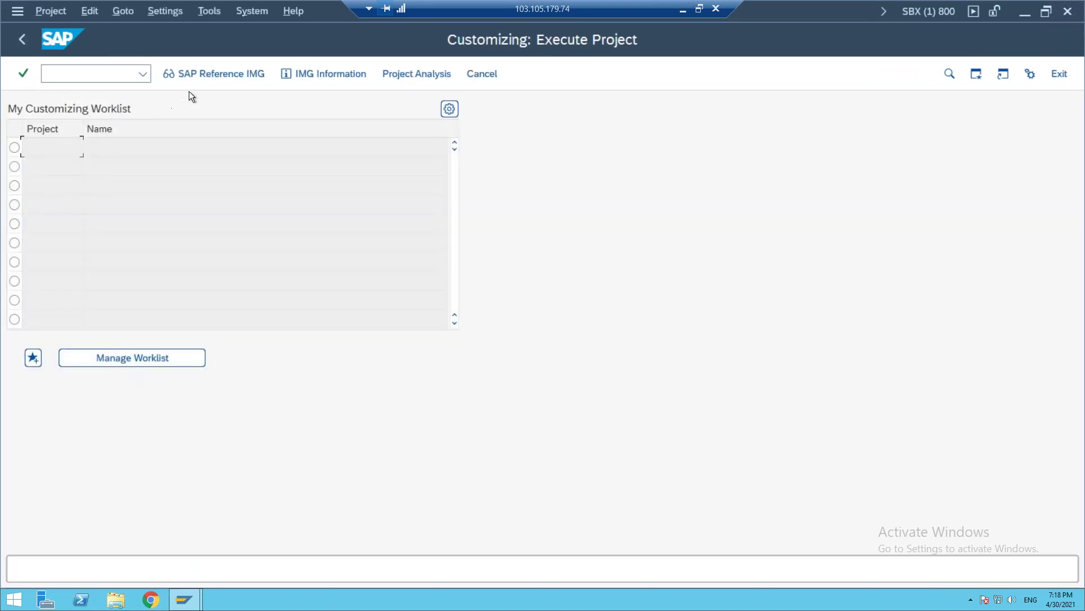
click(200, 76)
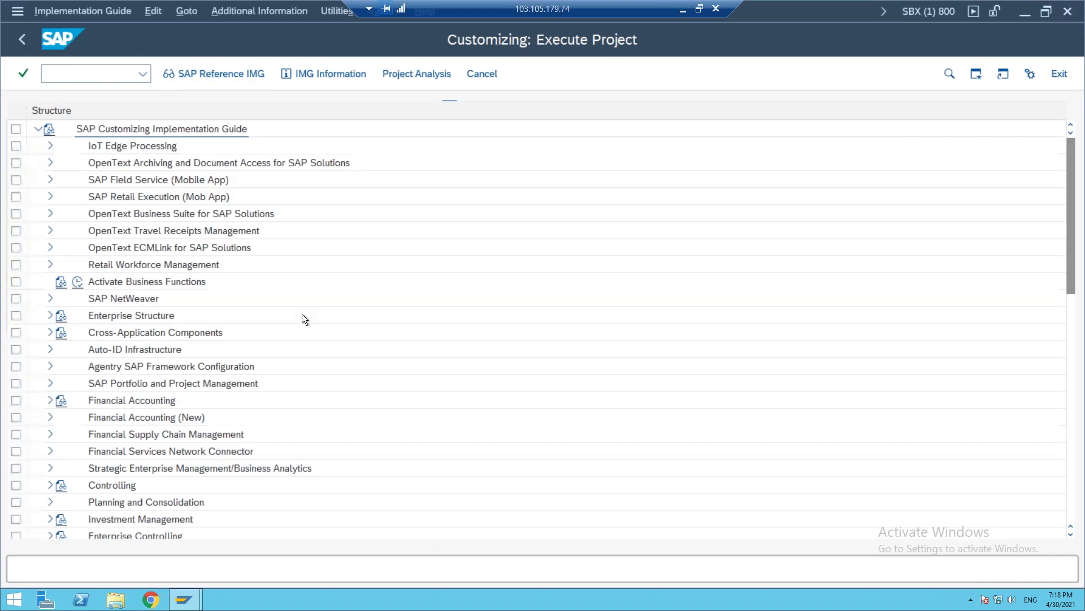
click(156, 247)
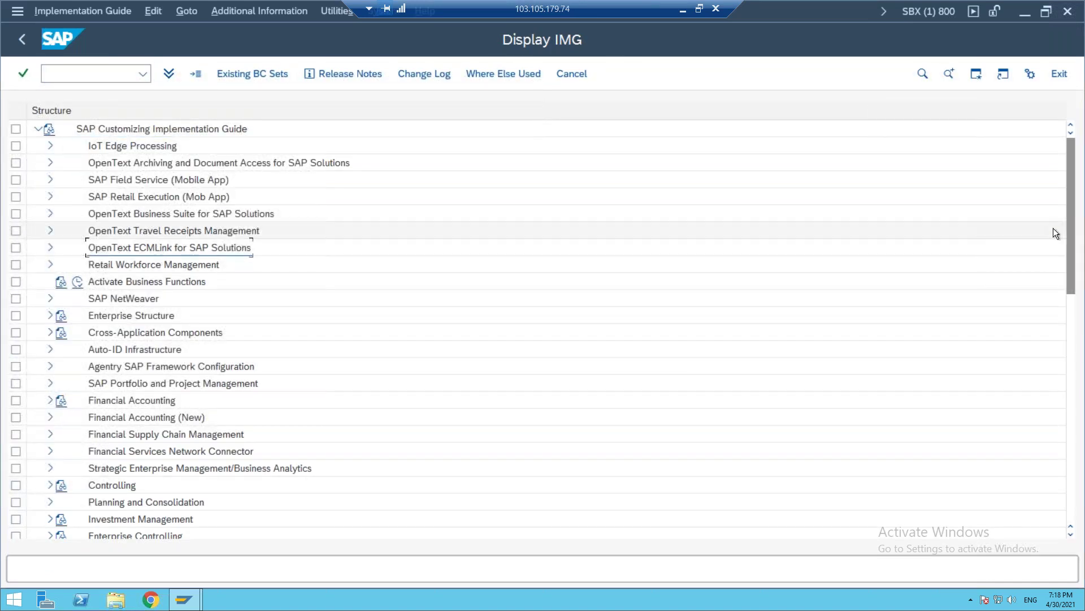
drag(1070, 237, 1071, 300)
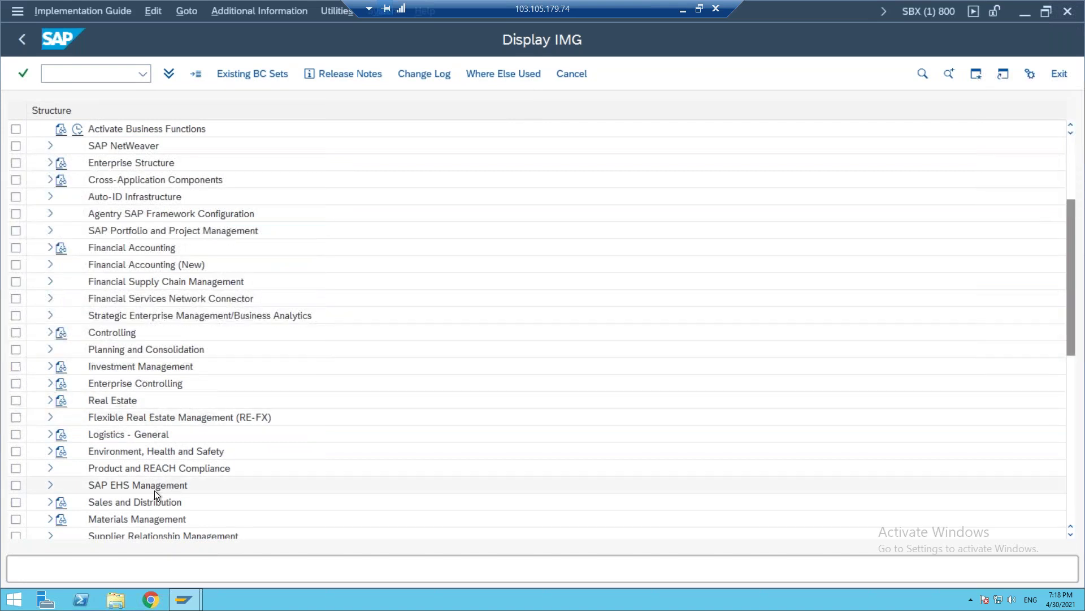
click(135, 516)
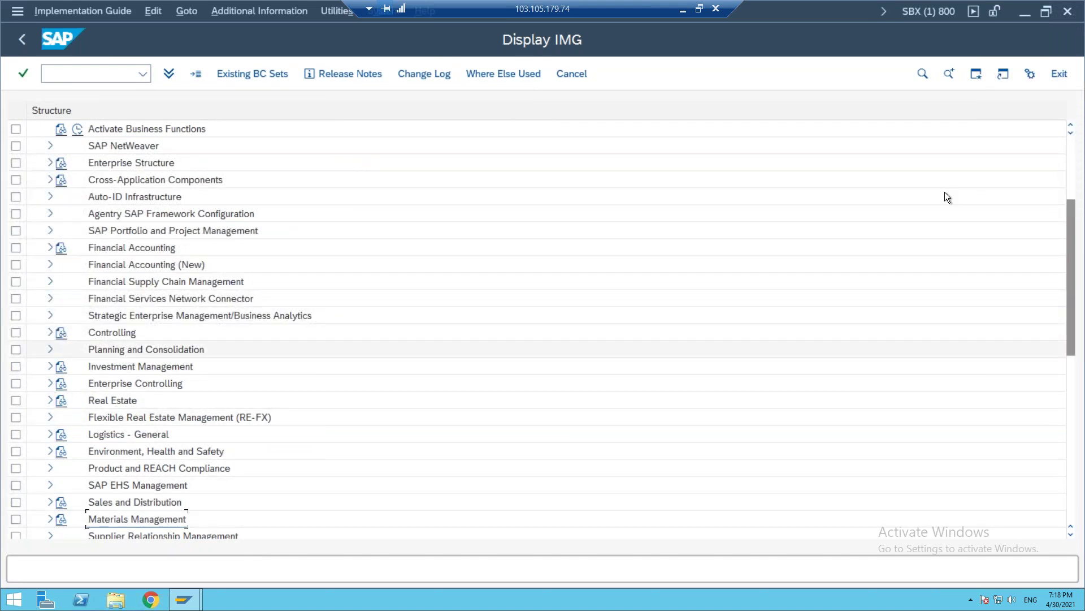
drag(1070, 276, 1071, 324)
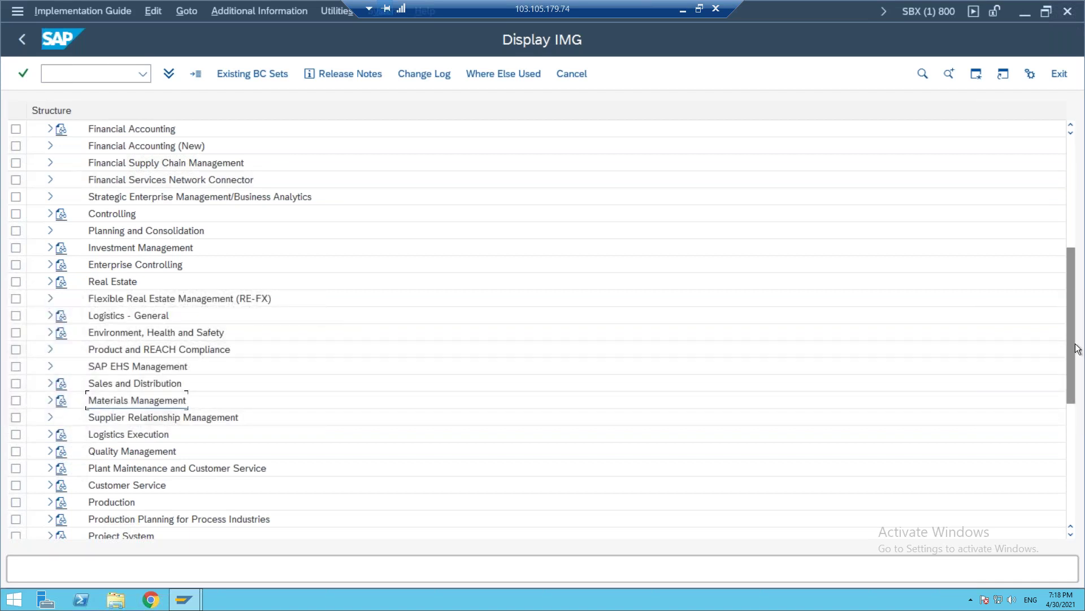
scroll(1065, 386, down, 1)
scroll(1065, 386, down, 2)
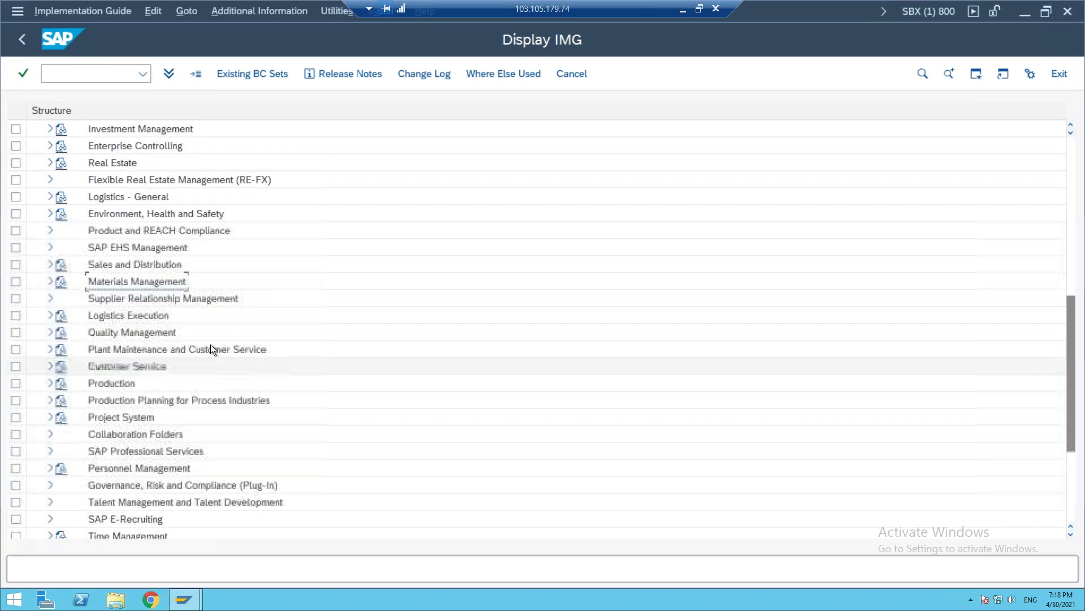
Expand Materials Management and its Purchasing node, then select the Create Purchasing Groups activity
click(51, 282)
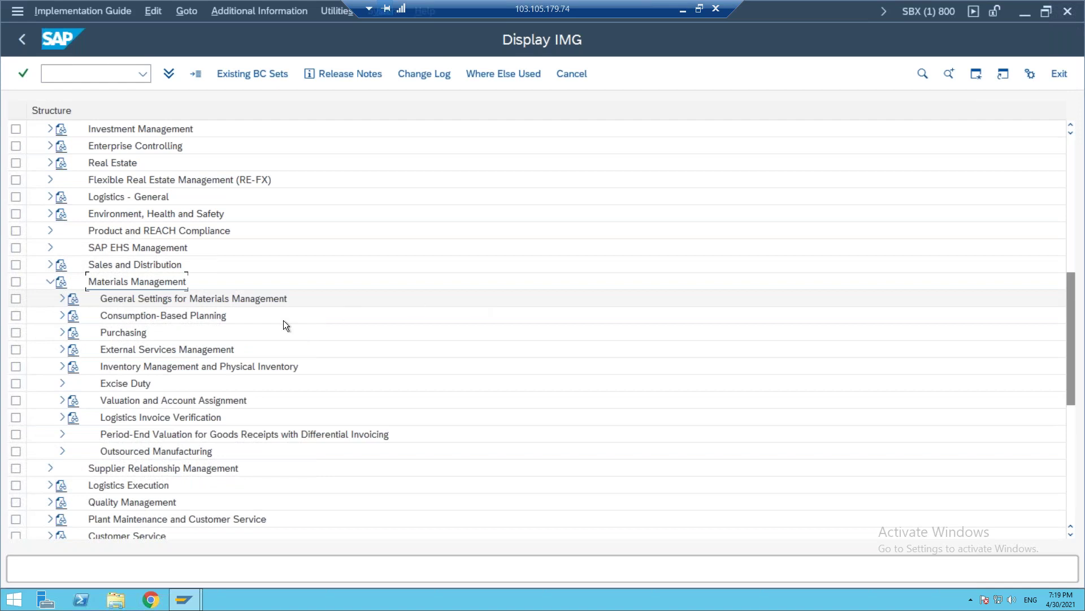
click(123, 330)
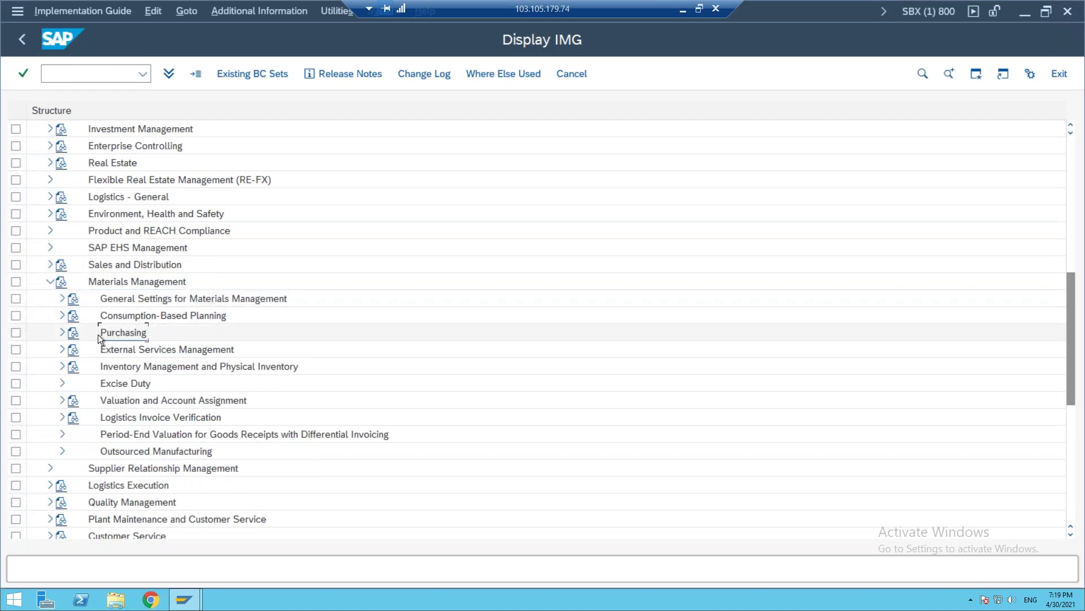
click(61, 333)
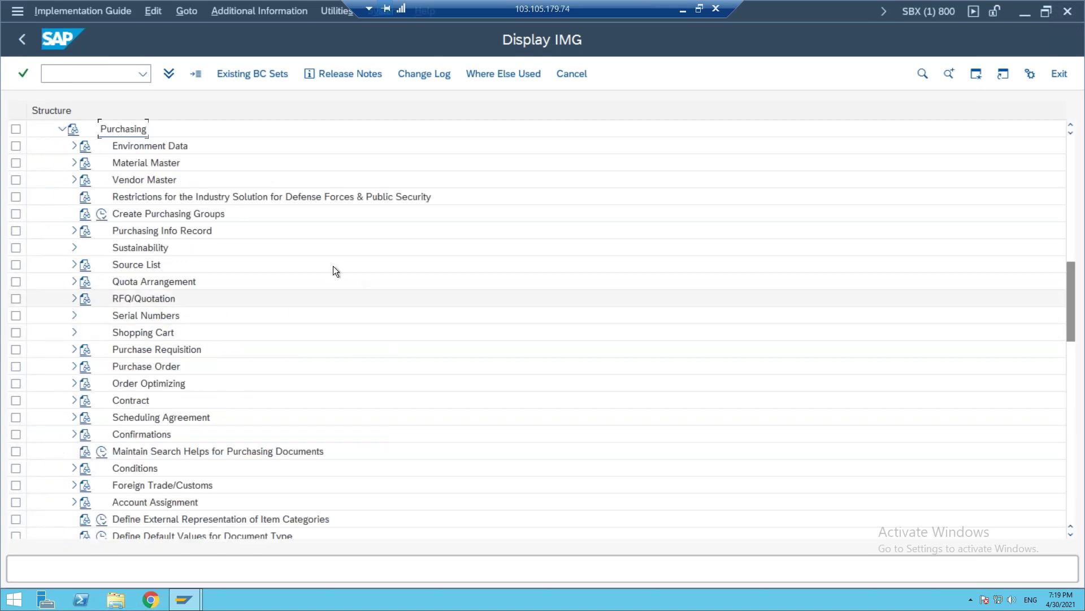
click(180, 214)
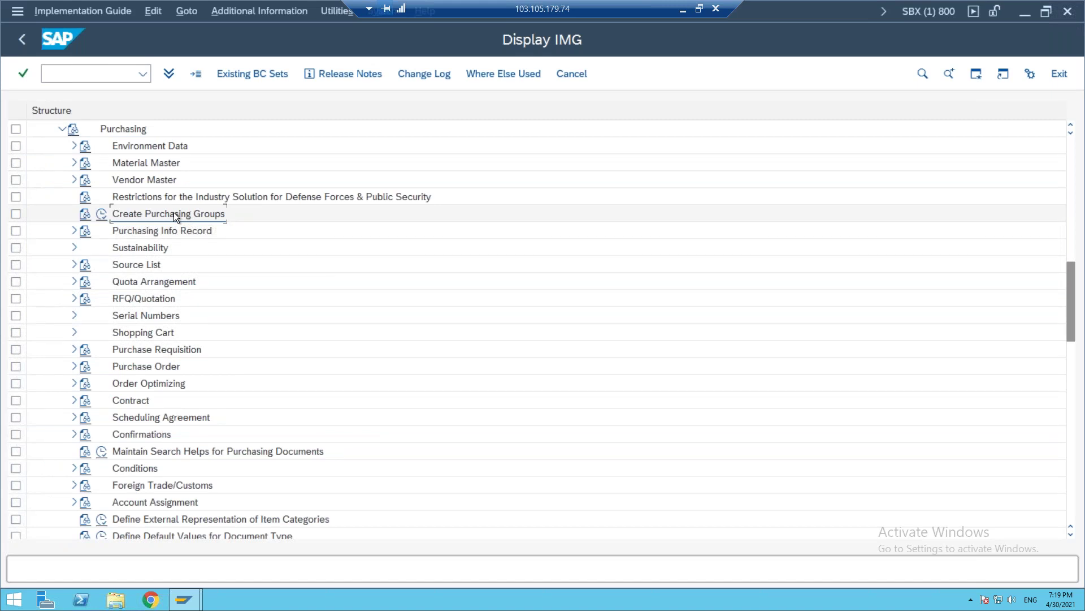
click(136, 130)
click(167, 213)
Back out to SAP Easy Access and reopen the SAP Reference IMG through SPRO
click(20, 38)
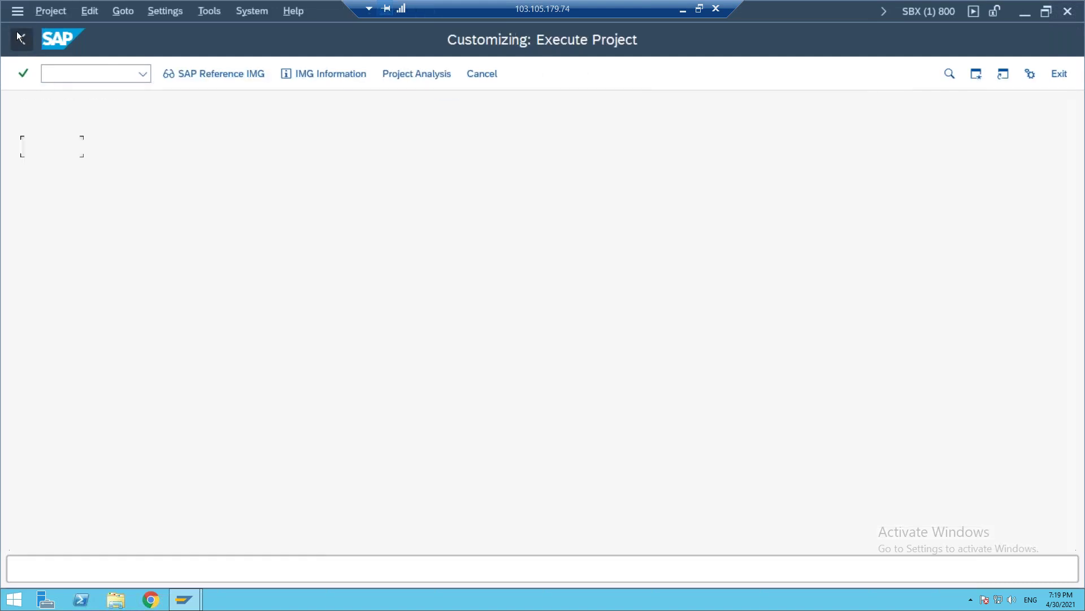
click(21, 38)
text(SPRO)
key(Return)
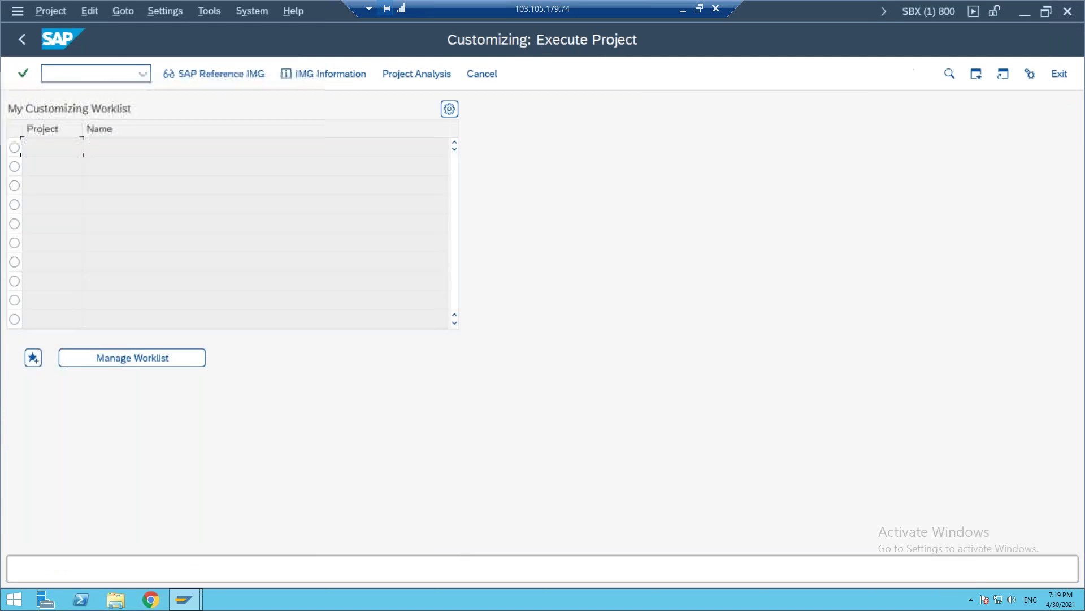
click(212, 73)
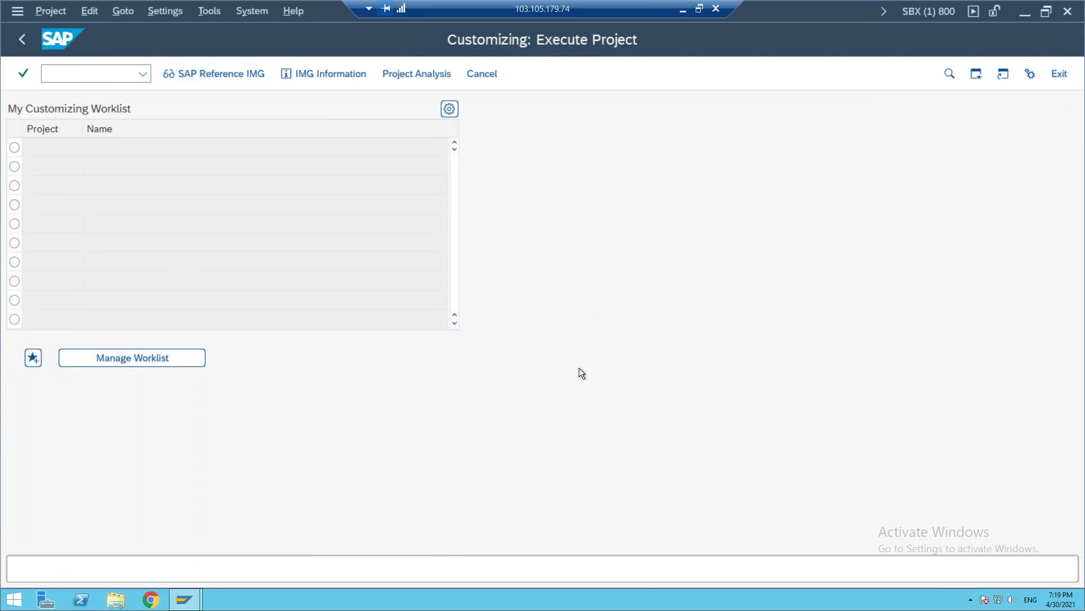
Browse the IMG tree down past Logistics - General, then minimize the SAP window and remote session
click(153, 335)
click(135, 349)
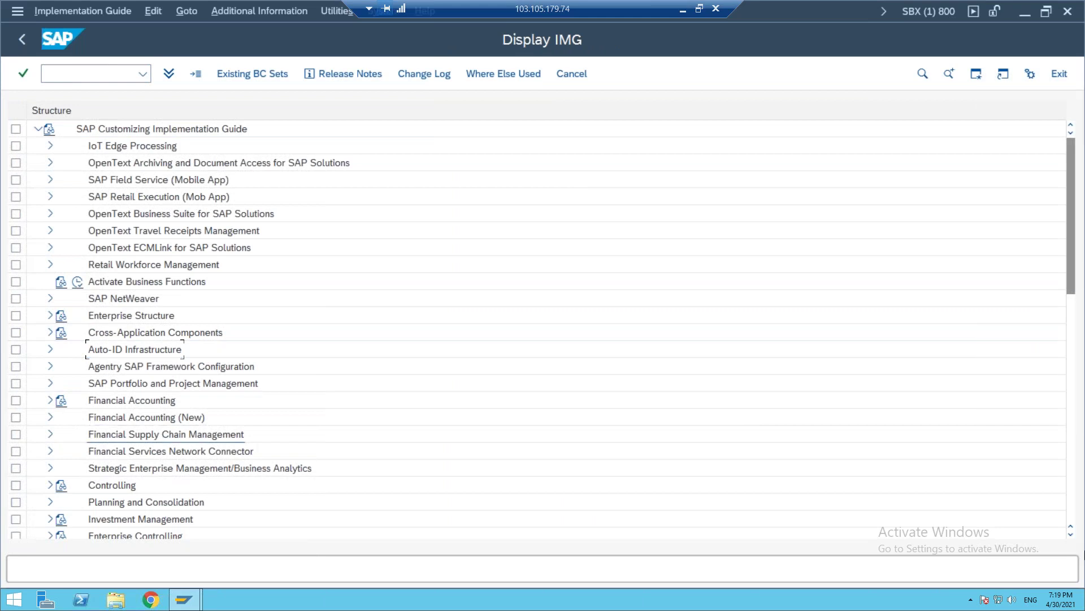
scroll(135, 518, down, 2)
click(129, 518)
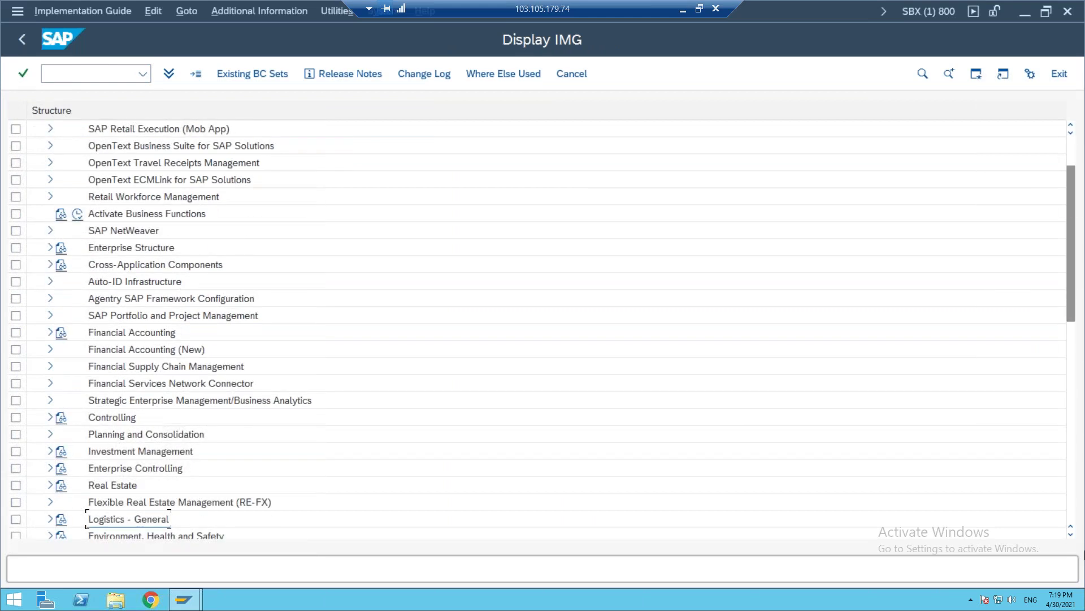
key(Down)
key(Down)
key(Down)
key(Down)
key(Down)
key(Down)
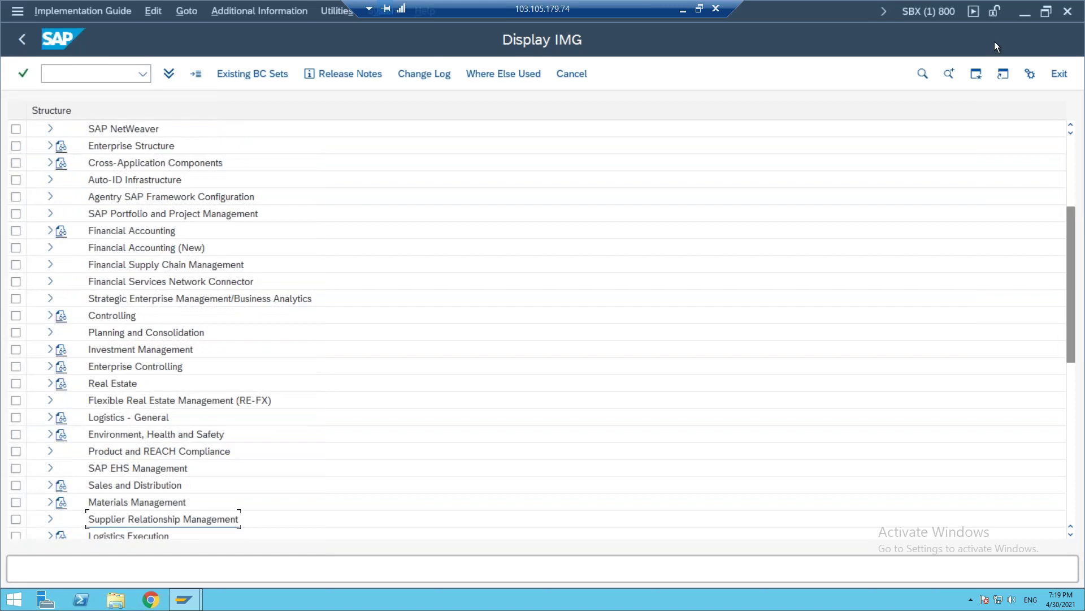
click(1025, 14)
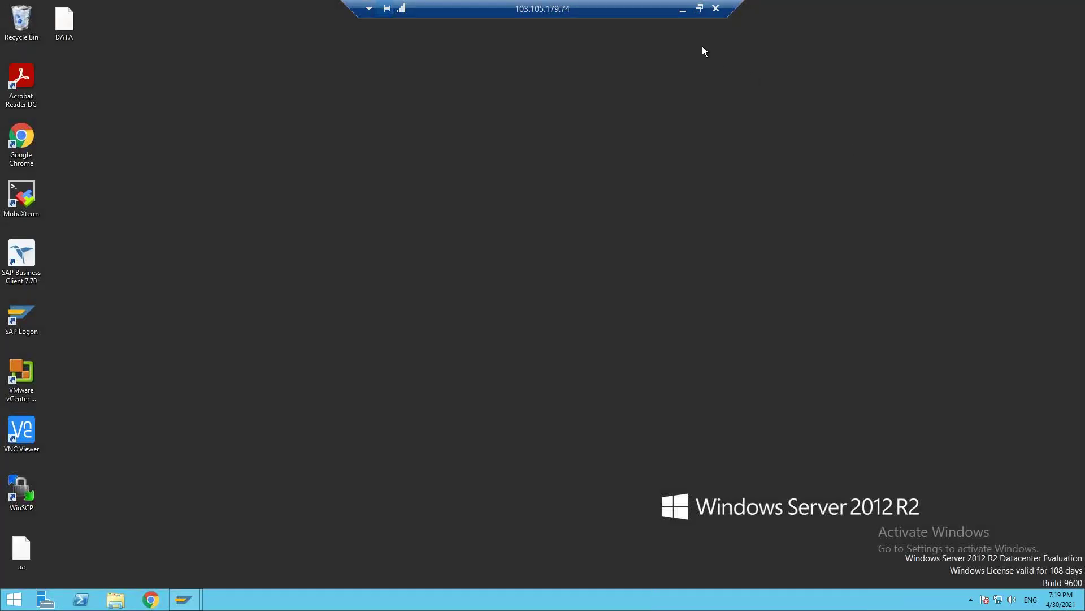
click(682, 10)
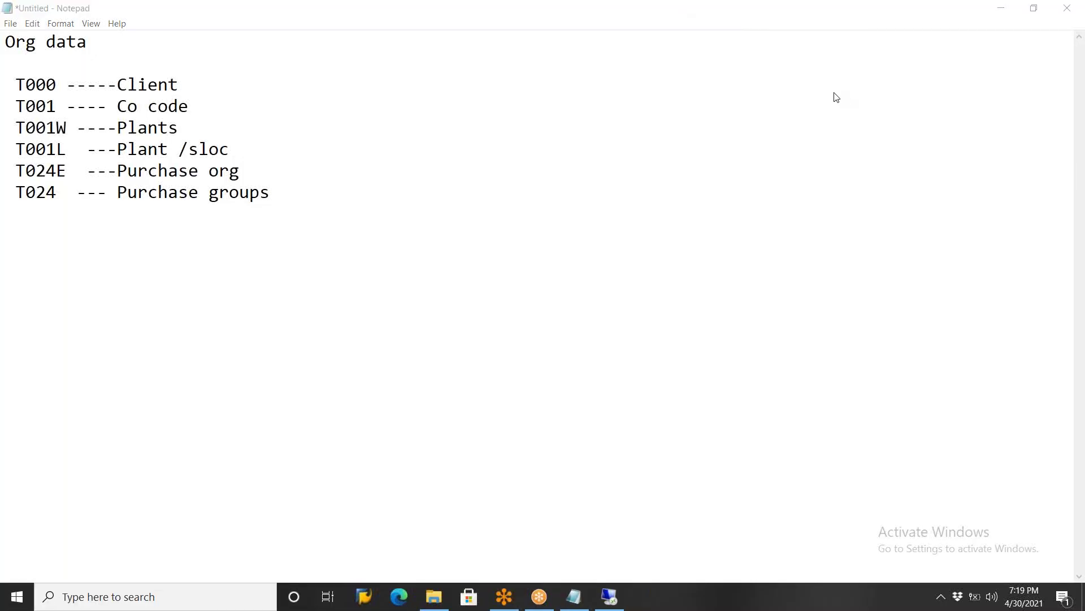